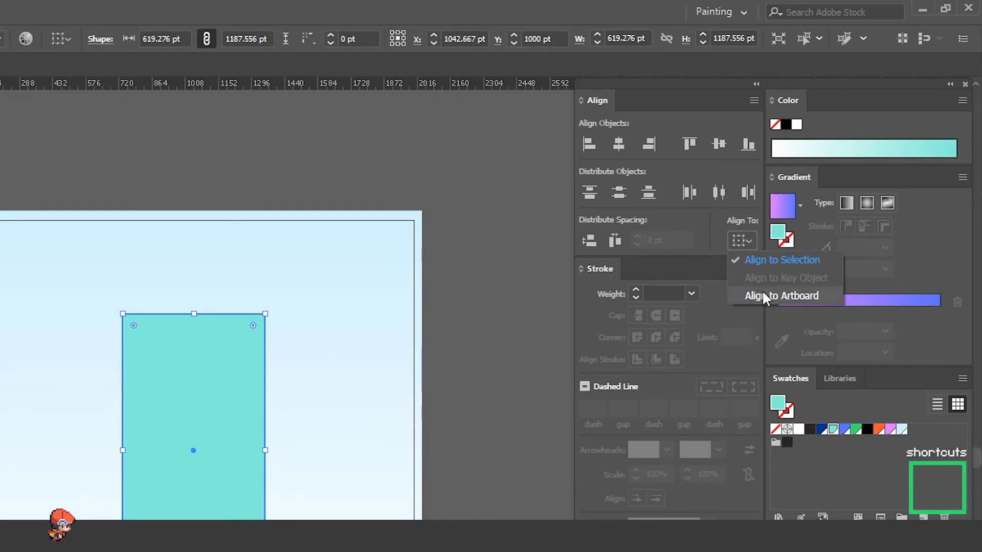
Step: Centre the teal rectangle relative to the artboard and give it a freeform gradient fill
{"action": "left_click", "coordinate": [762, 293]}
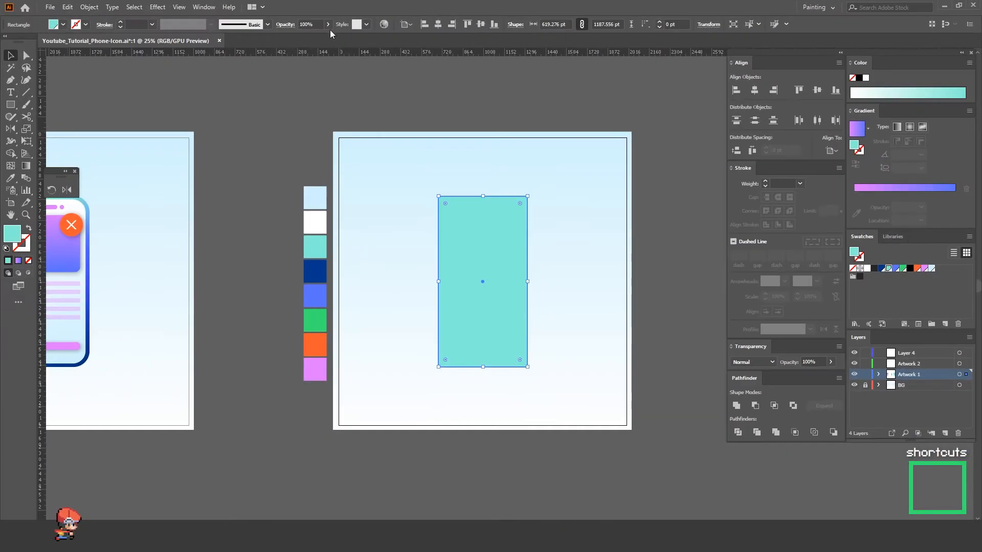
{"action": "left_click", "coordinate": [203, 7]}
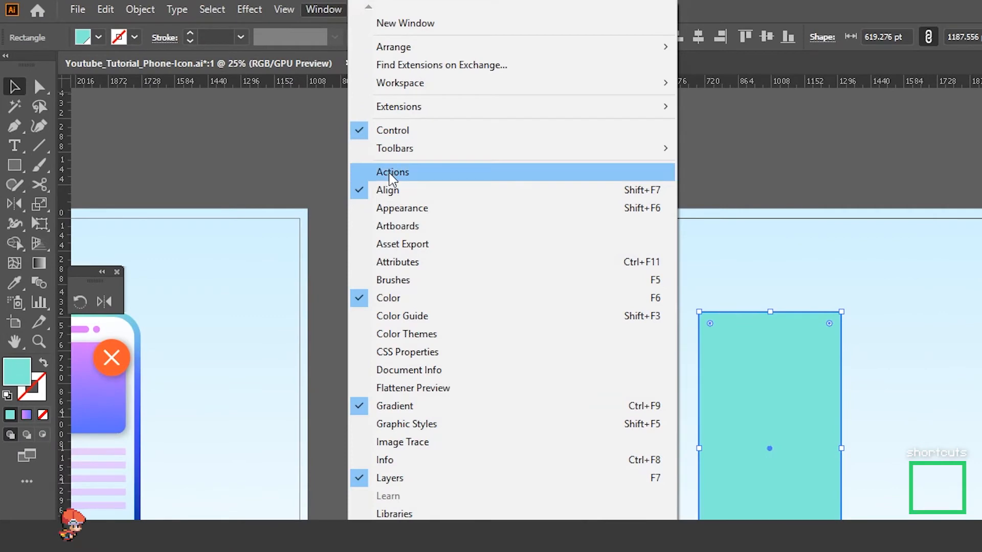
{"action": "left_click", "coordinate": [404, 191]}
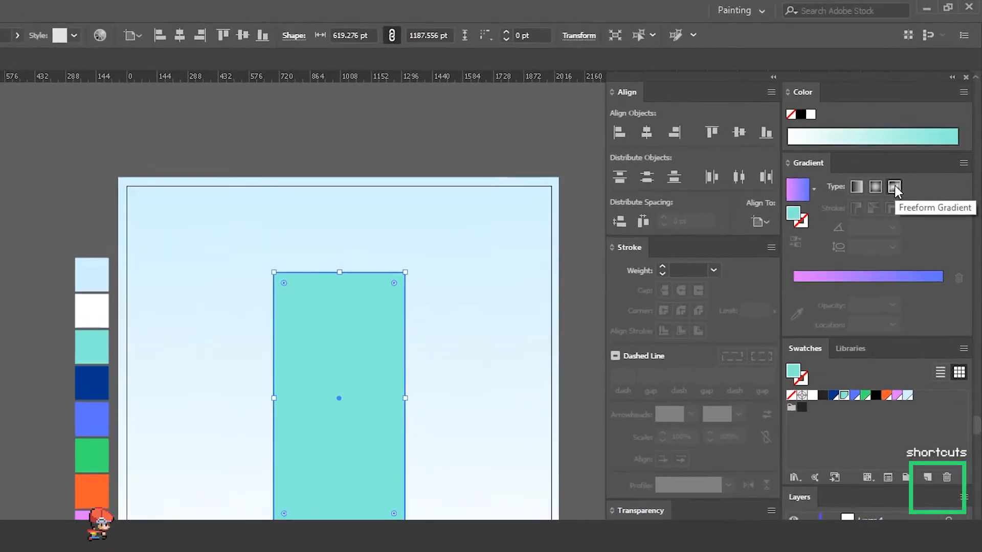
{"action": "left_click", "coordinate": [895, 187]}
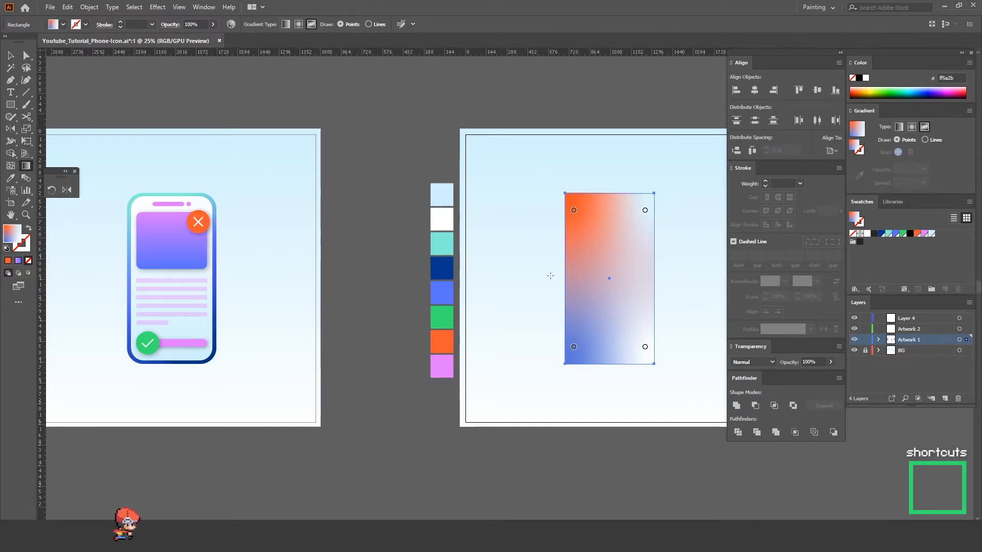
Step: Recolour the freeform gradient's upper points teal and its lower points navy, sampling both colours from the palette squares
{"action": "left_click", "coordinate": [575, 210]}
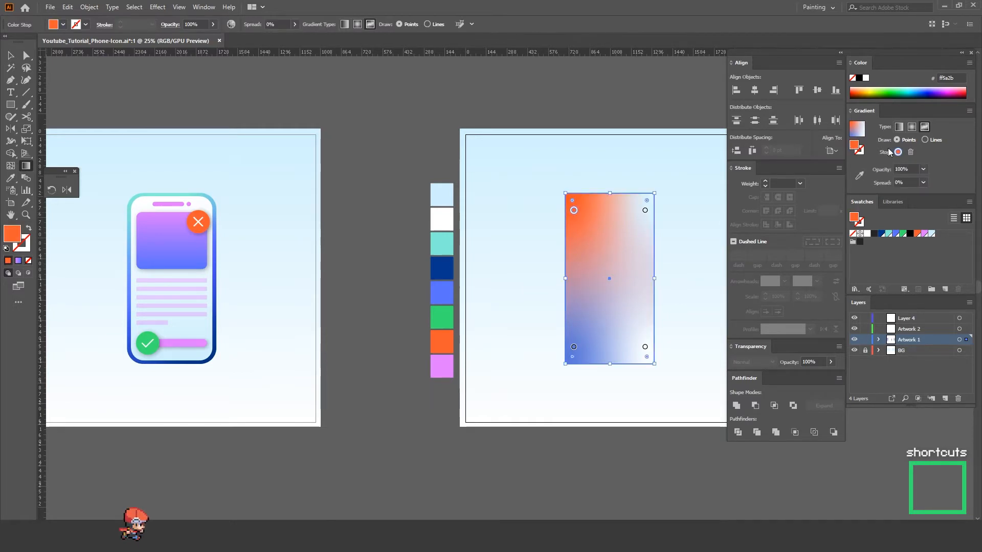
{"action": "left_click", "coordinate": [860, 177]}
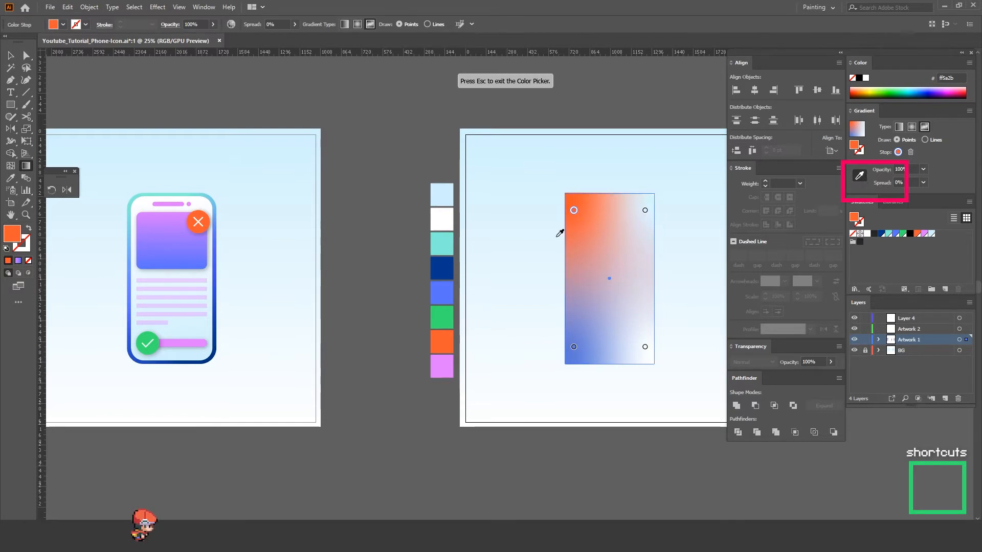
{"action": "left_click", "coordinate": [450, 242]}
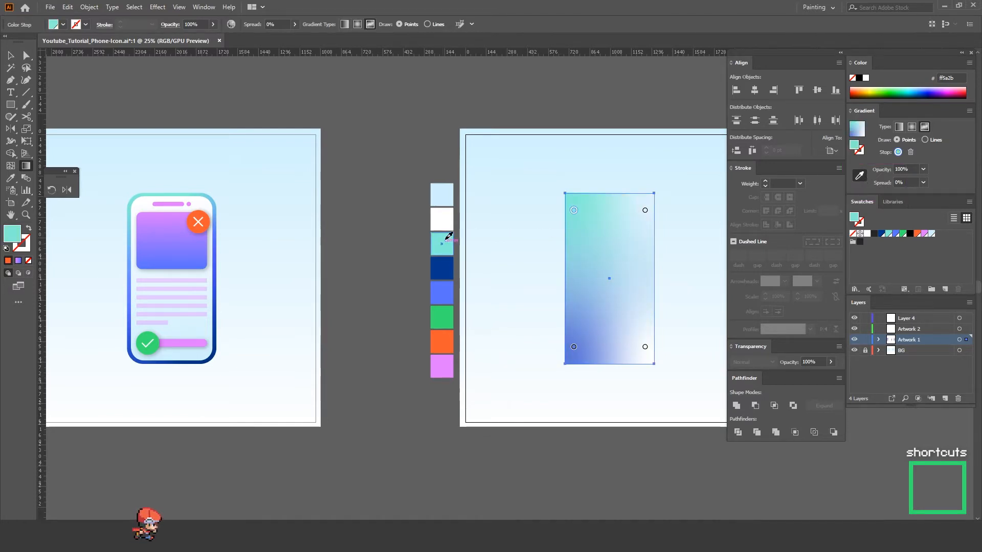
{"action": "left_click", "coordinate": [645, 211]}
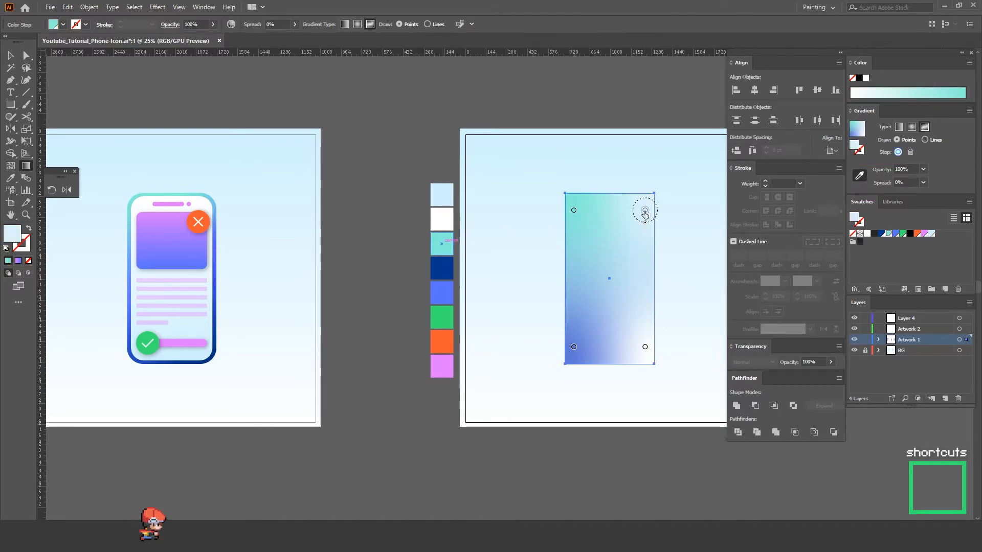
{"action": "left_click", "coordinate": [449, 242]}
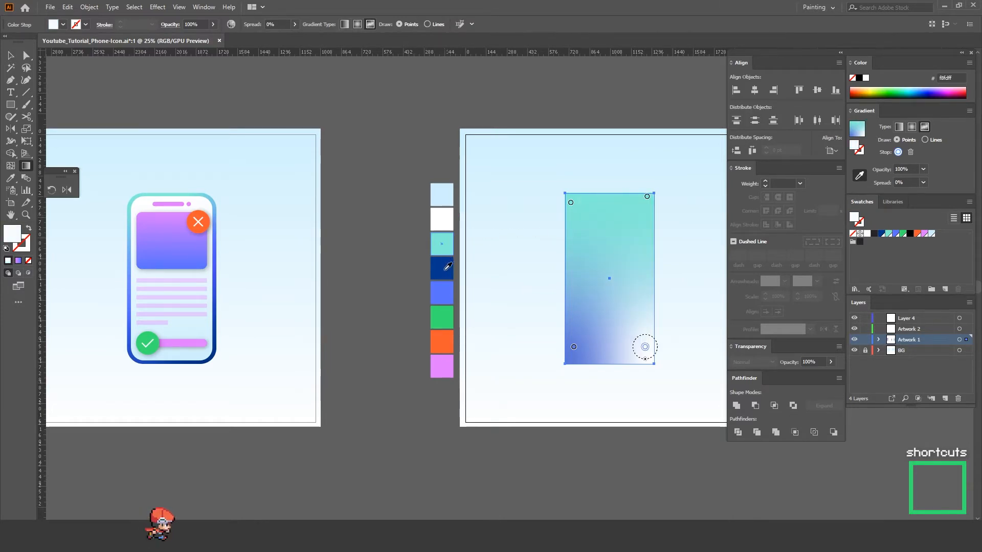
{"action": "left_click", "coordinate": [445, 269]}
Step: Duplicate the gradient rectangle in place in front and fill the copy with the palette's white
{"action": "left_click", "coordinate": [617, 241]}
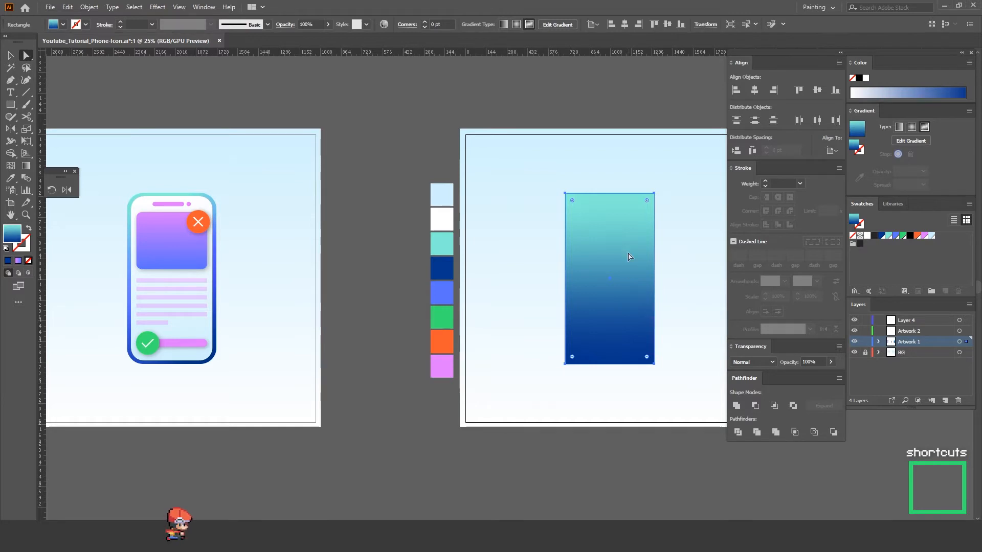
{"action": "key", "text": "ctrl"}
{"action": "key", "text": "ctrl"}
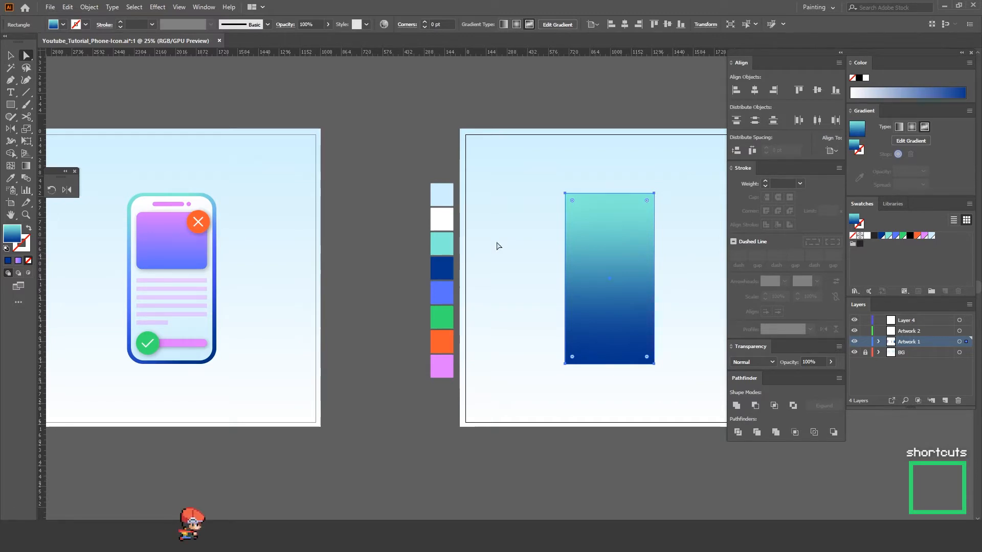
{"action": "key", "text": "i"}
{"action": "left_click", "coordinate": [441, 219]}
{"action": "key", "text": "v"}
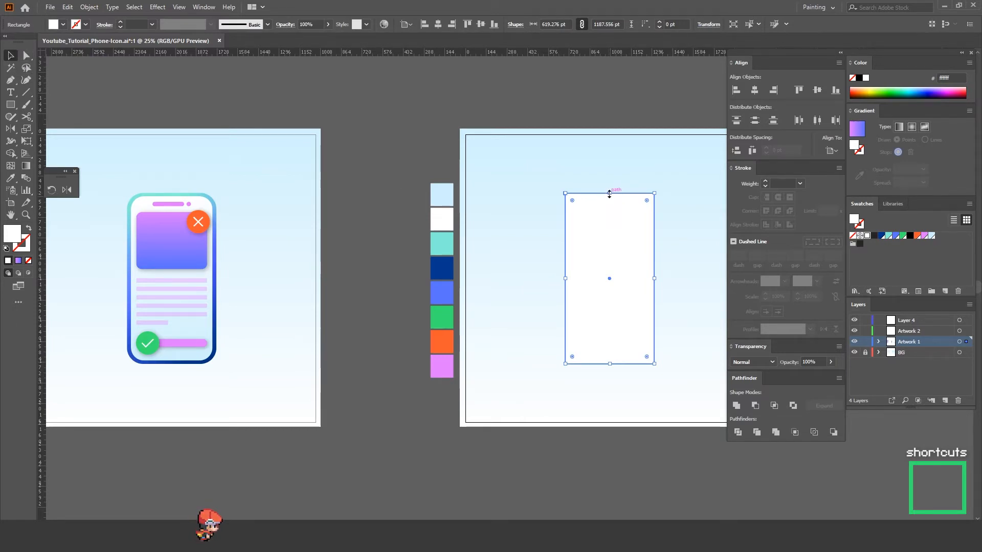
Step: Shrink the white rectangle around its centre to about 528 by 1093 pt and round its corners
{"action": "mouse_move", "coordinate": [609, 194]}
{"action": "left_mouse_down"}
{"action": "mouse_move", "coordinate": [611, 259]}
{"action": "mouse_move", "coordinate": [604, 200]}
{"action": "left_mouse_up"}
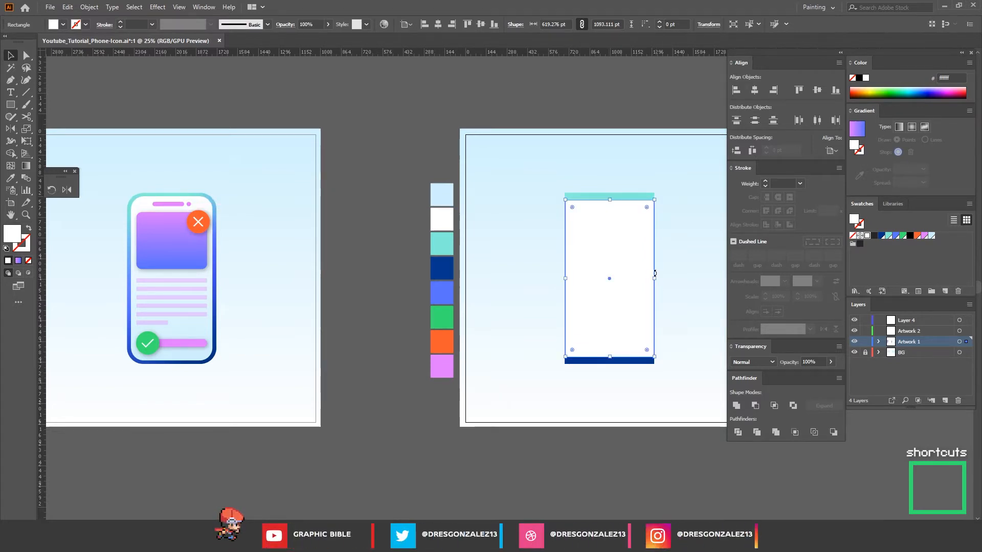
{"action": "left_click_drag", "start_coordinate": [653, 278], "coordinate": [648, 279]}
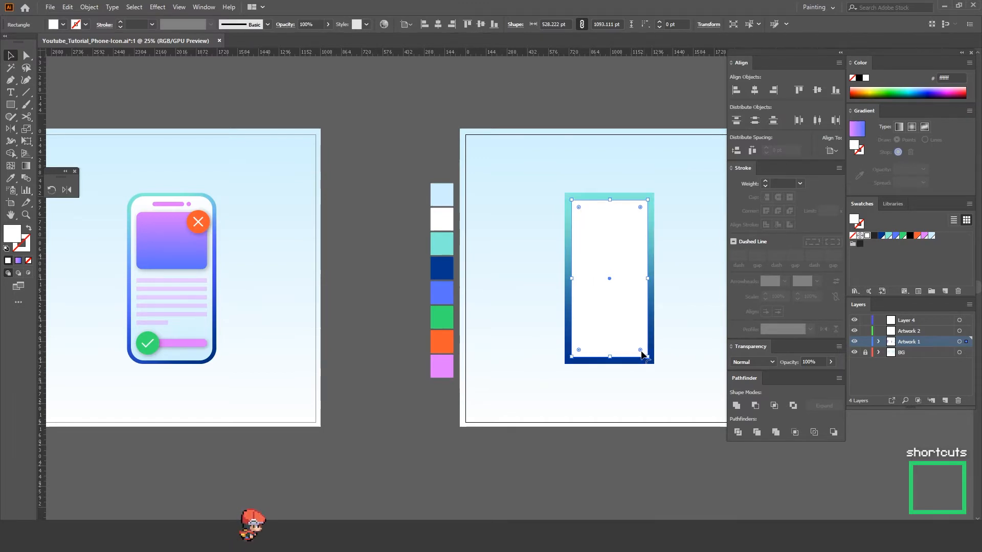
{"action": "mouse_move", "coordinate": [643, 355]}
{"action": "left_mouse_down"}
{"action": "mouse_move", "coordinate": [611, 293]}
{"action": "mouse_move", "coordinate": [606, 318]}
{"action": "mouse_move", "coordinate": [607, 272]}
{"action": "mouse_move", "coordinate": [640, 351]}
{"action": "left_mouse_up"}
{"action": "left_click", "coordinate": [665, 337]}
Step: Round all corners of the outer gradient rectangle to about 72 pt
{"action": "key", "text": "a"}
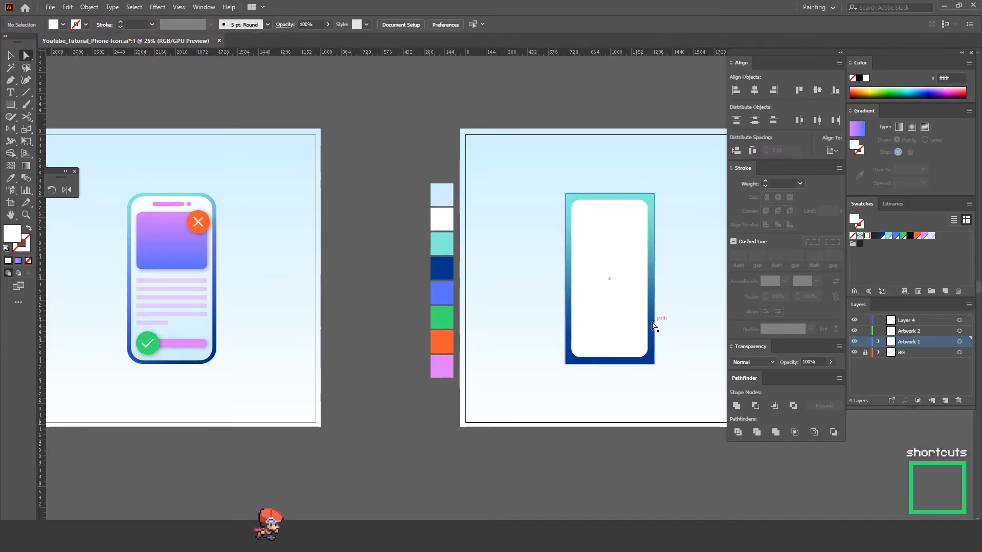
{"action": "left_click", "coordinate": [654, 364]}
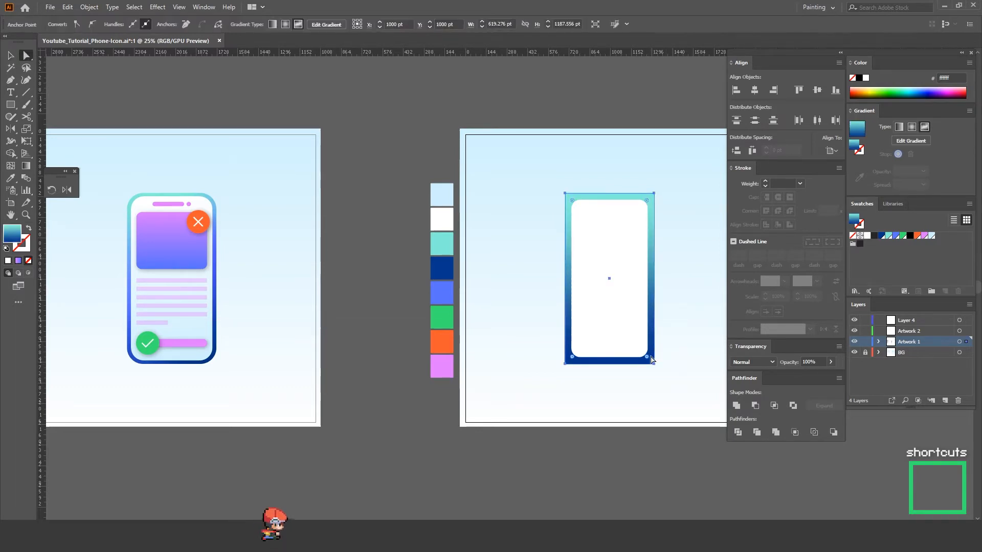
{"action": "left_click_drag", "start_coordinate": [647, 356], "coordinate": [647, 356]}
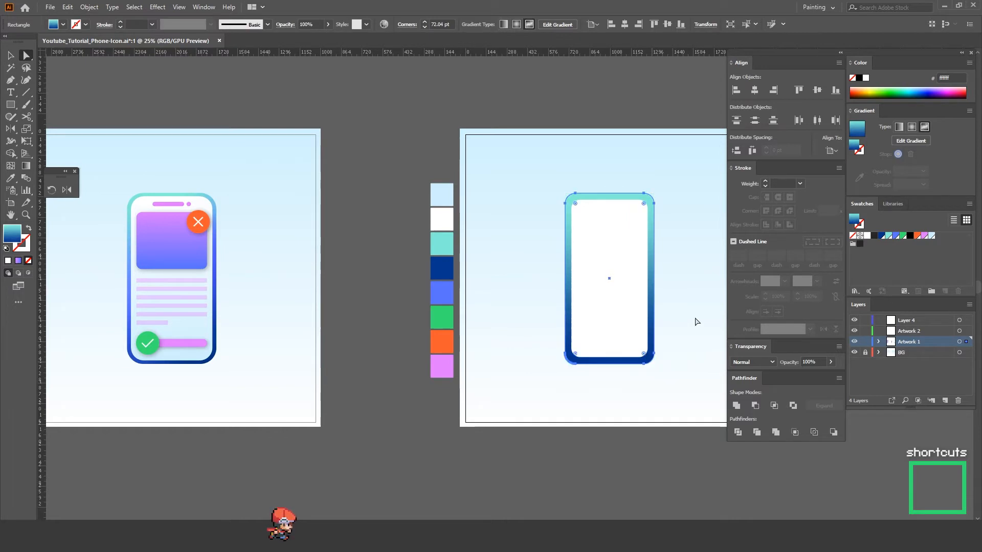
{"action": "left_click", "coordinate": [697, 322]}
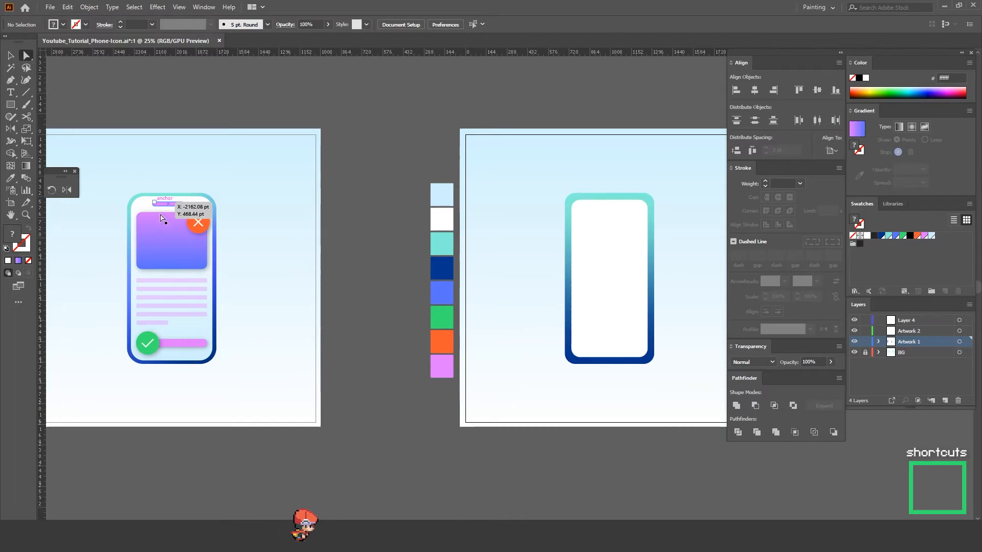
Step: Draw a pink rectangle about 448 by 384 pt in the upper white screen area, with corners rounded to about 59 pt
{"action": "left_click", "coordinate": [450, 374]}
{"action": "key", "text": "m"}
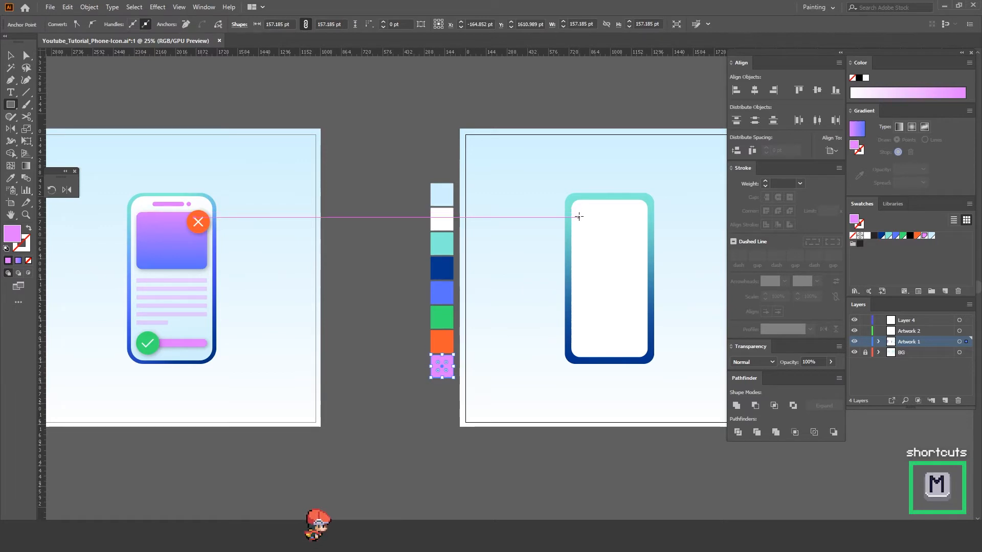
{"action": "left_click_drag", "start_coordinate": [577, 217], "coordinate": [631, 263]}
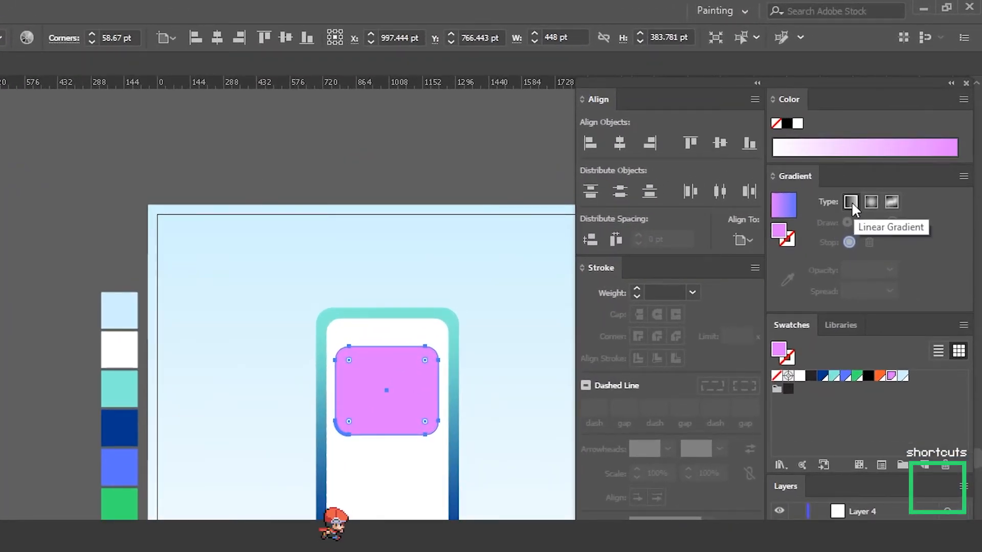
Step: Fill the rounded pink rectangle with a pink-to-blue linear gradient running from its top edge to its bottom edge
{"action": "left_click", "coordinate": [849, 203]}
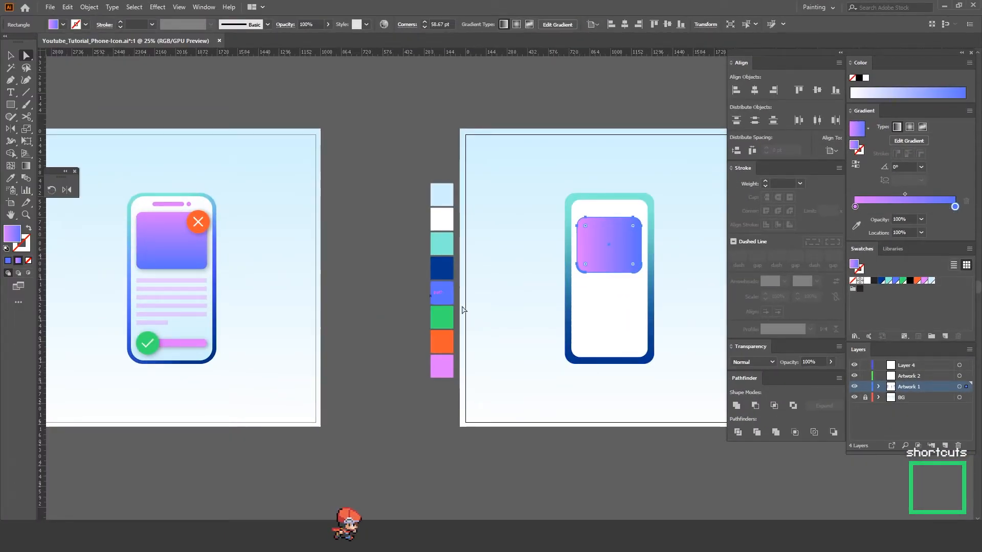
{"action": "key", "text": "g"}
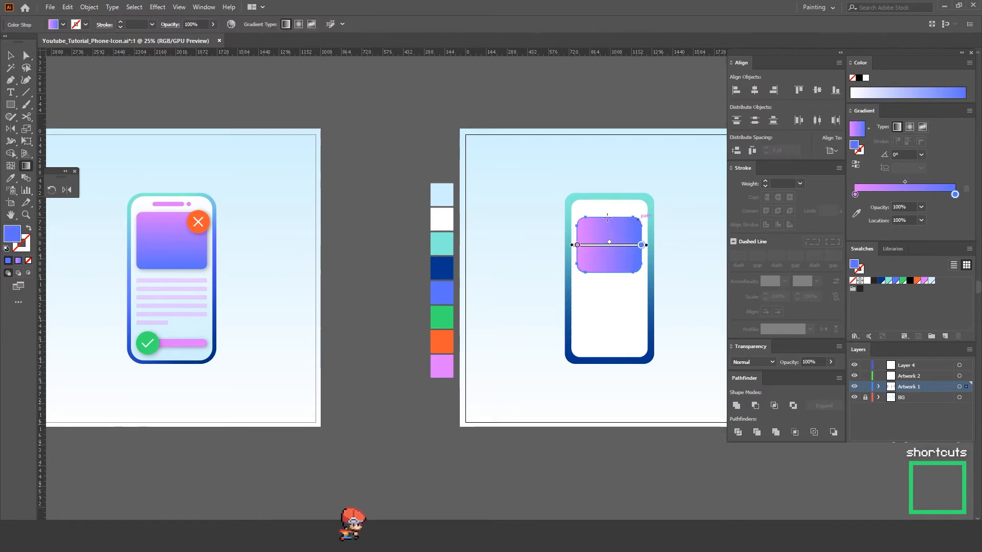
{"action": "left_click_drag", "start_coordinate": [601, 209], "coordinate": [609, 290]}
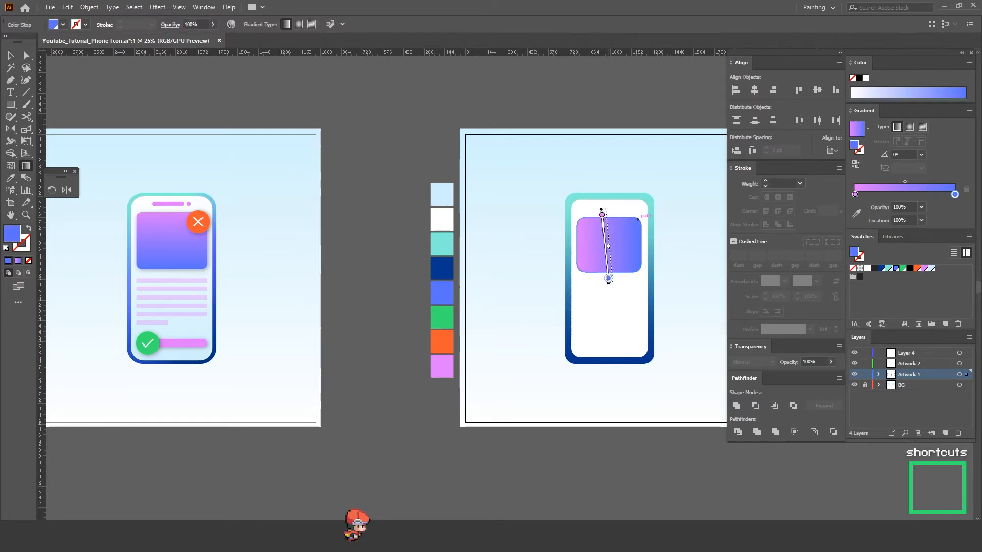
{"action": "key", "text": "a"}
{"action": "left_click", "coordinate": [508, 286]}
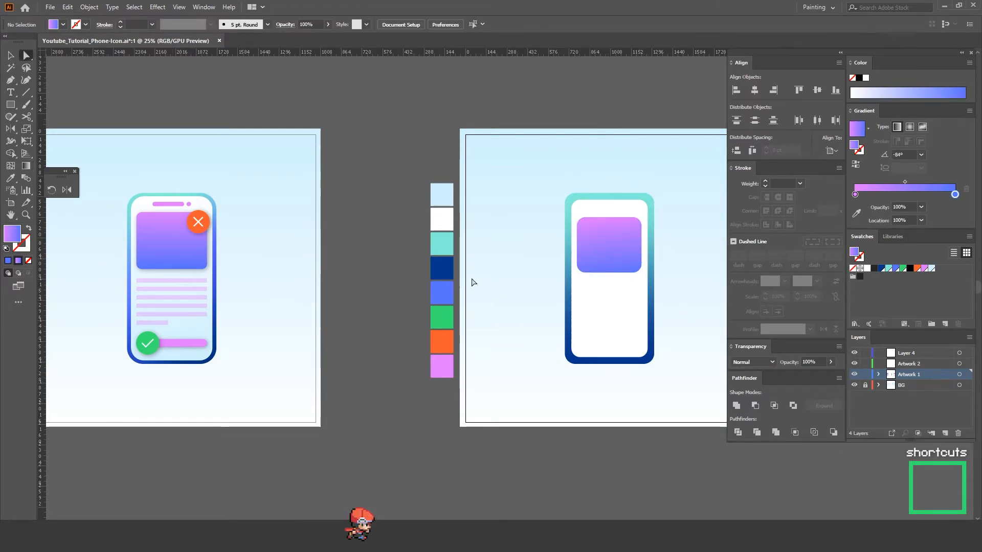
Step: Draw a pink bar about 257 by 33 pt above the gradient panel and a small pink circle just right of it
{"action": "left_click", "coordinate": [442, 375]}
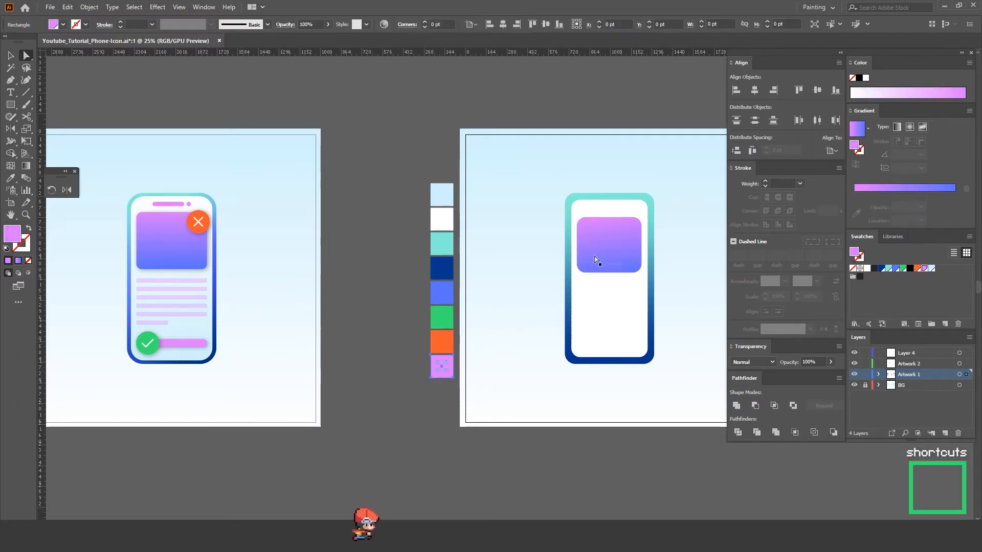
{"action": "key", "text": "z"}
{"action": "left_click", "coordinate": [604, 228]}
{"action": "left_click", "coordinate": [604, 225]}
{"action": "key", "text": "m"}
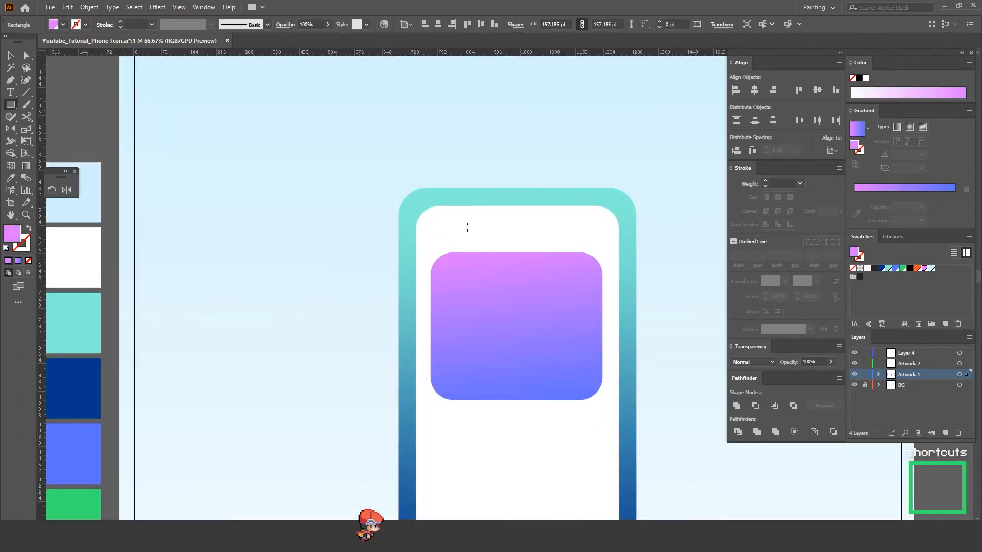
{"action": "left_click_drag", "start_coordinate": [452, 222], "coordinate": [550, 235]}
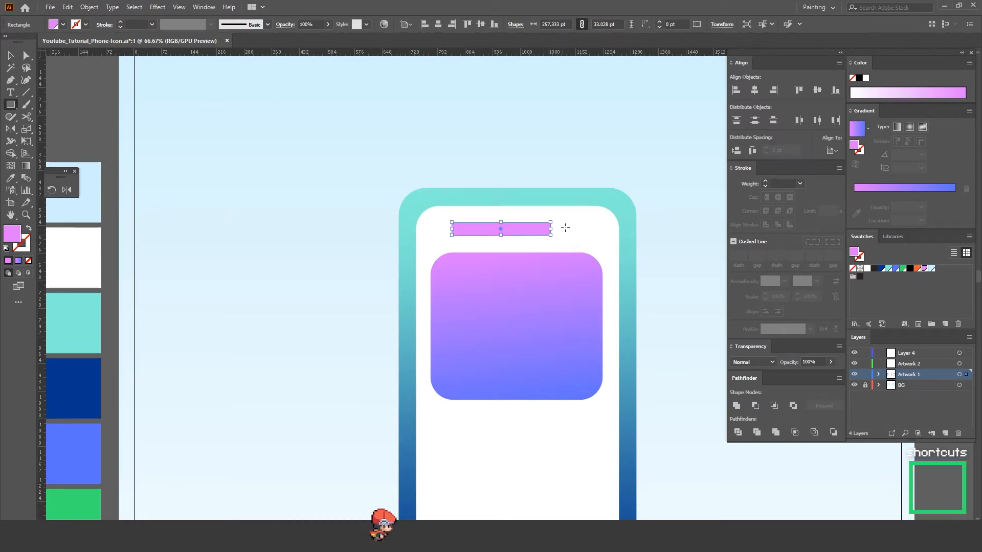
{"action": "key", "text": "l"}
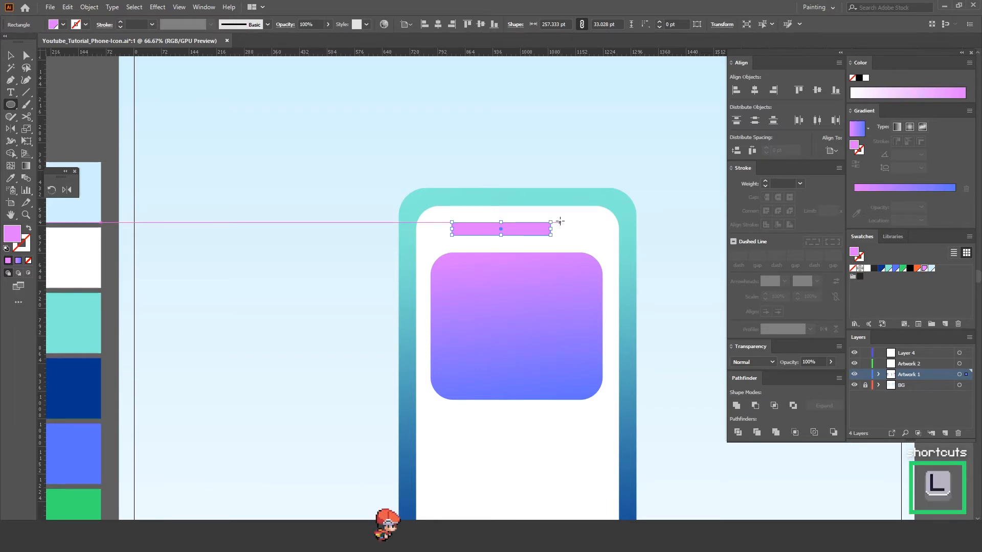
{"action": "left_click_drag", "start_coordinate": [560, 222], "coordinate": [566, 244]}
Step: Round the ends of the pink bar fully, with a corner radius of about 16.5 pt
{"action": "key", "text": "a"}
{"action": "left_click", "coordinate": [544, 233]}
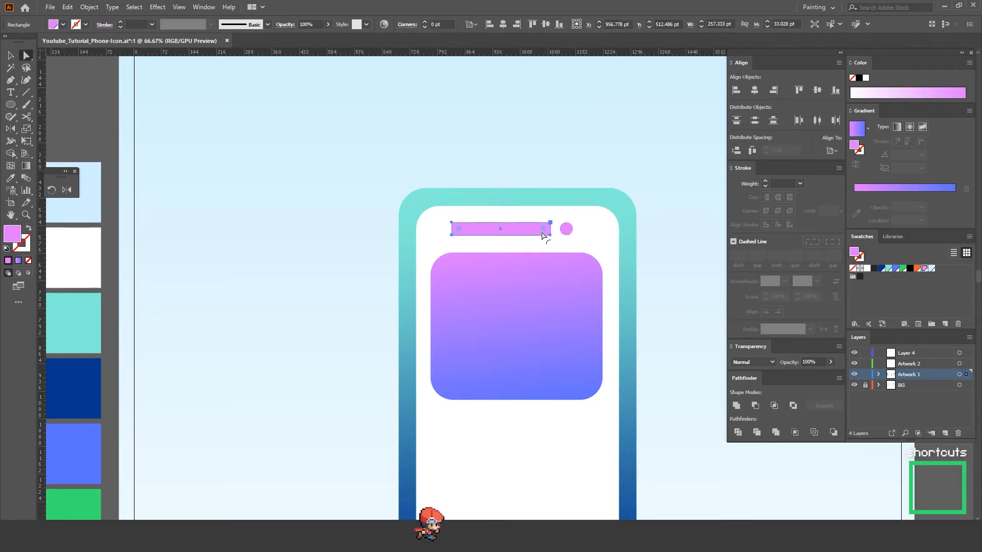
{"action": "left_click_drag", "start_coordinate": [545, 232], "coordinate": [534, 232]}
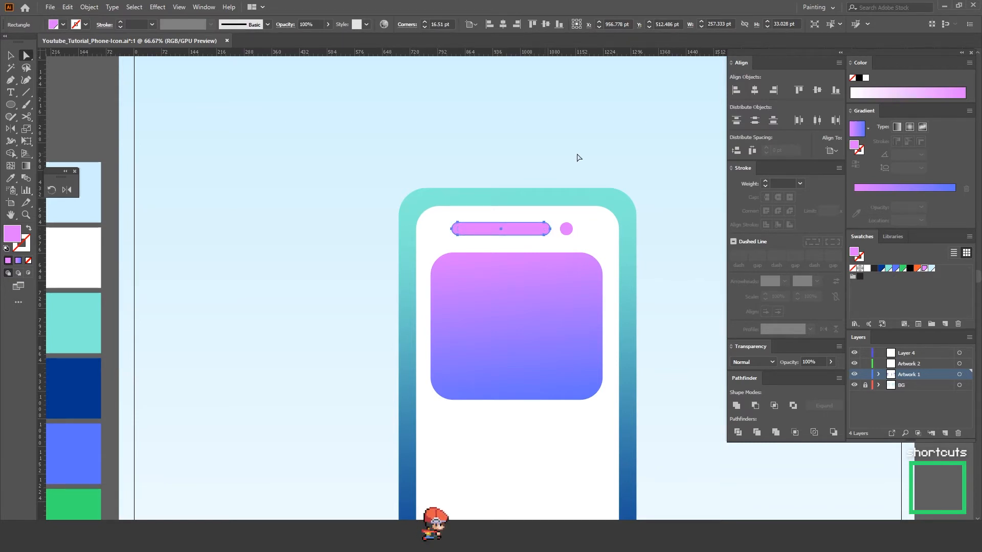
{"action": "left_click", "coordinate": [577, 156]}
{"action": "left_click", "coordinate": [567, 233]}
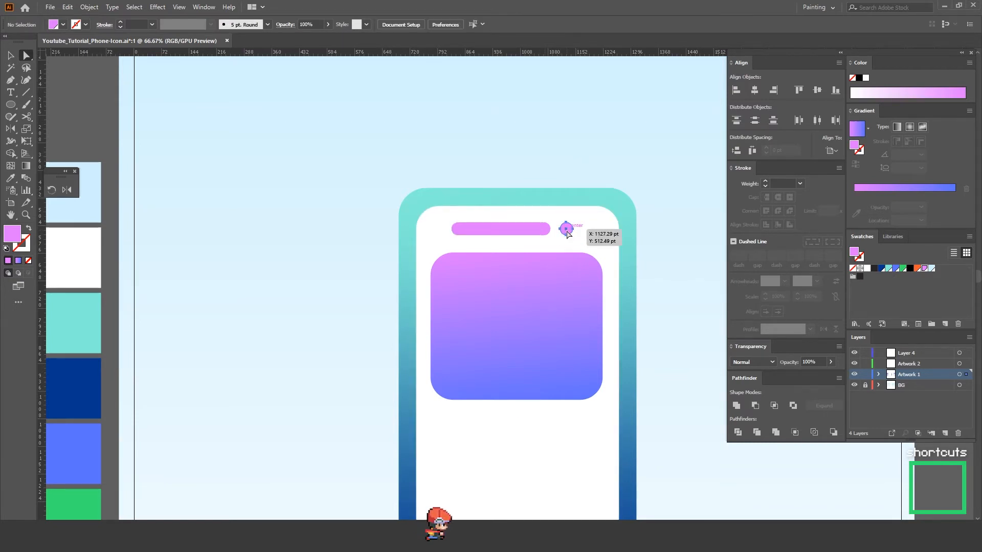
{"action": "left_click", "coordinate": [534, 231], "text": "shift"}
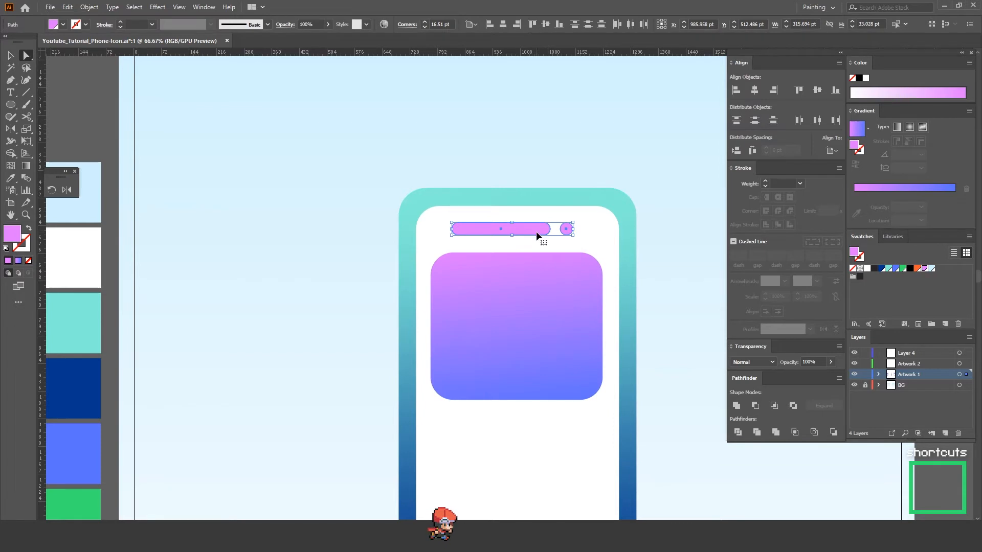
{"action": "left_click", "coordinate": [550, 159]}
Step: Draw a palette-pink bar about 448 by 41 pt below the gradient panel, matching the panel's width
{"action": "key", "text": "z"}
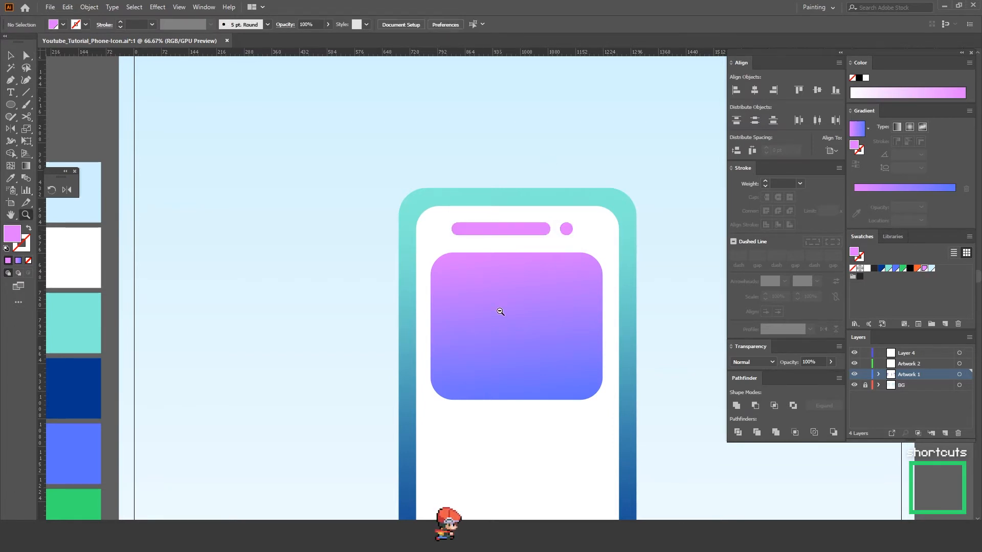
{"action": "left_click", "coordinate": [501, 312], "text": "alt"}
{"action": "left_click", "coordinate": [500, 312], "text": "alt"}
{"action": "left_click", "coordinate": [501, 312], "text": "alt"}
{"action": "left_click_drag", "start_coordinate": [496, 313], "coordinate": [525, 279]}
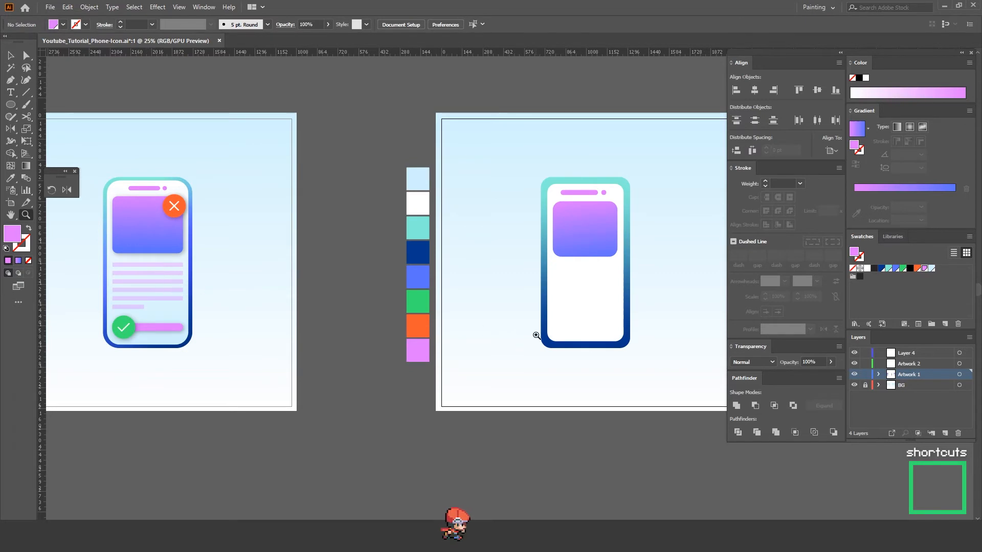
{"action": "key", "text": "a"}
{"action": "left_click", "coordinate": [424, 356]}
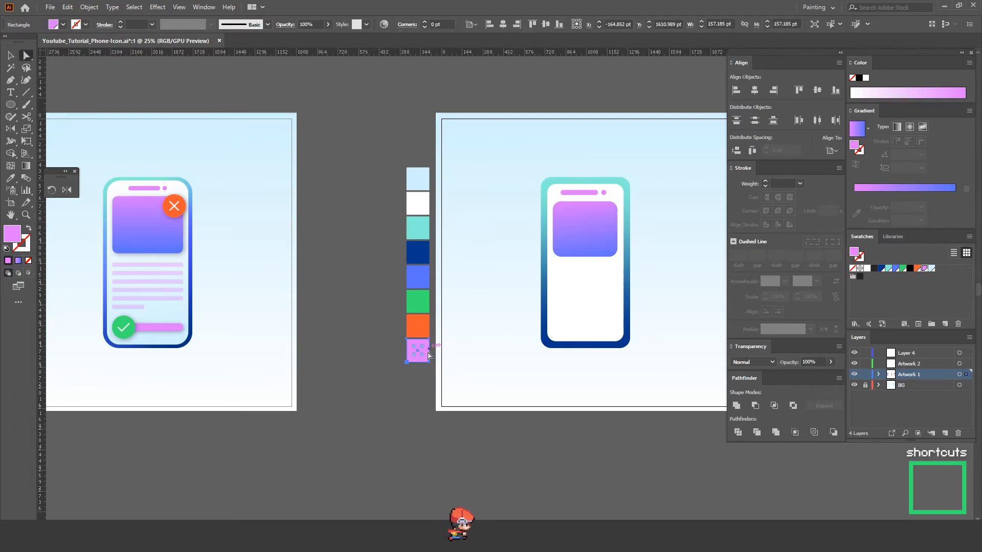
{"action": "key", "text": "ctrl+plus"}
{"action": "key", "text": "ctrl+plus"}
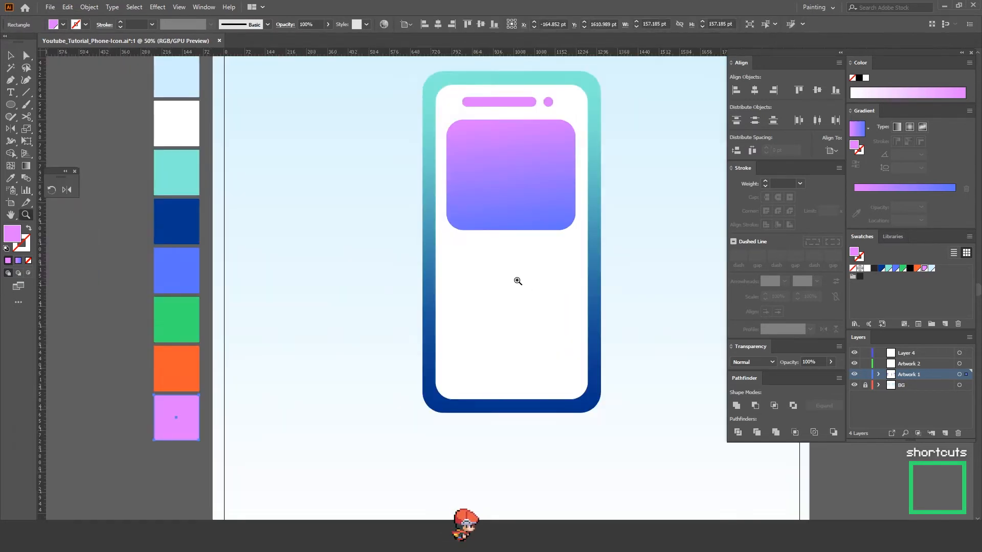
{"action": "key", "text": "m"}
{"action": "left_click_drag", "start_coordinate": [447, 253], "coordinate": [575, 263]}
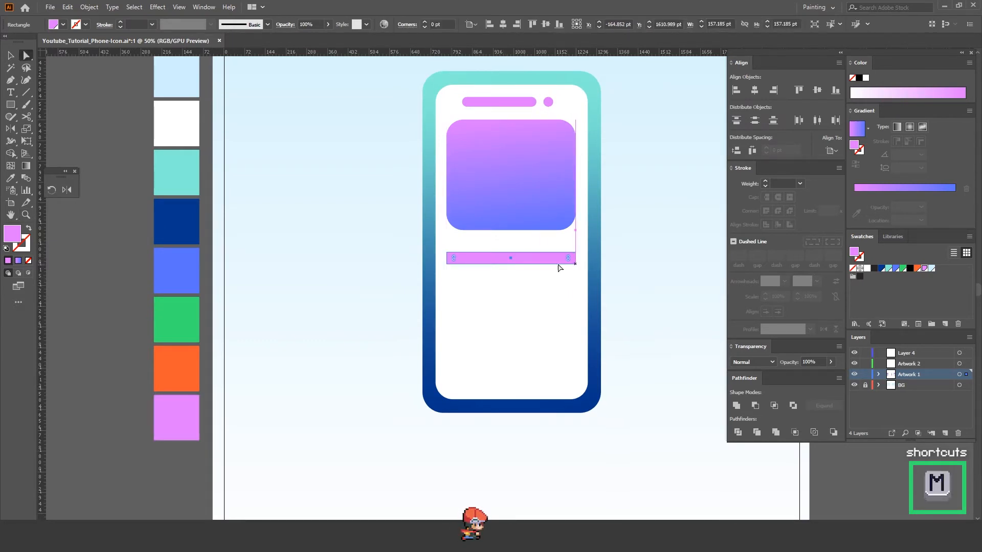
Step: Duplicate the pink bar downward at equal spacing to make a stack of five text lines
{"action": "key", "text": "a"}
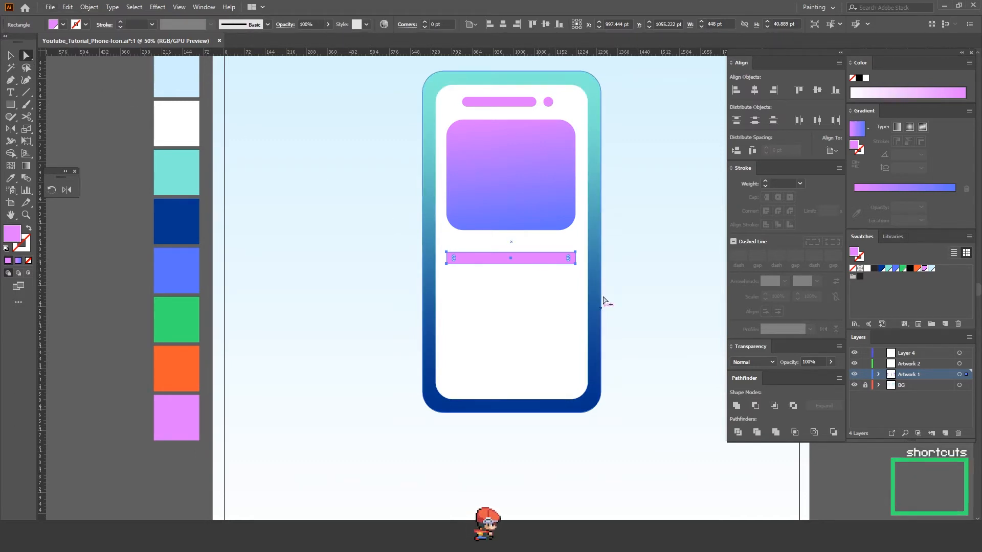
{"action": "left_click_drag", "start_coordinate": [547, 260], "coordinate": [581, 293]}
{"action": "left_click_drag", "start_coordinate": [583, 324], "coordinate": [547, 299]}
{"action": "left_click", "coordinate": [546, 258], "text": "shift"}
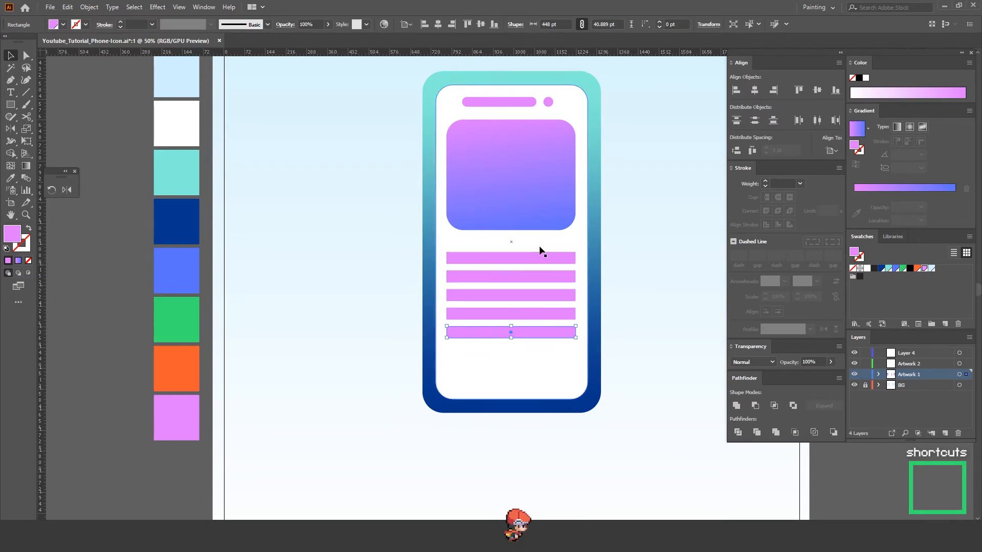
Step: Shorten the lowest text line from its right end to about 197 pt wide
{"action": "key", "text": "ctrl+plus"}
{"action": "key", "text": "a"}
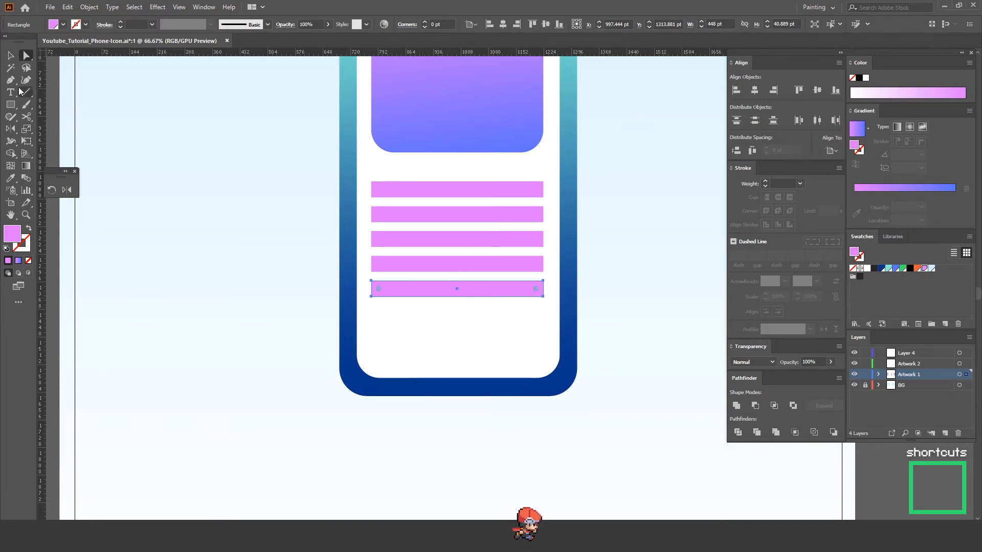
{"action": "left_click", "coordinate": [11, 56]}
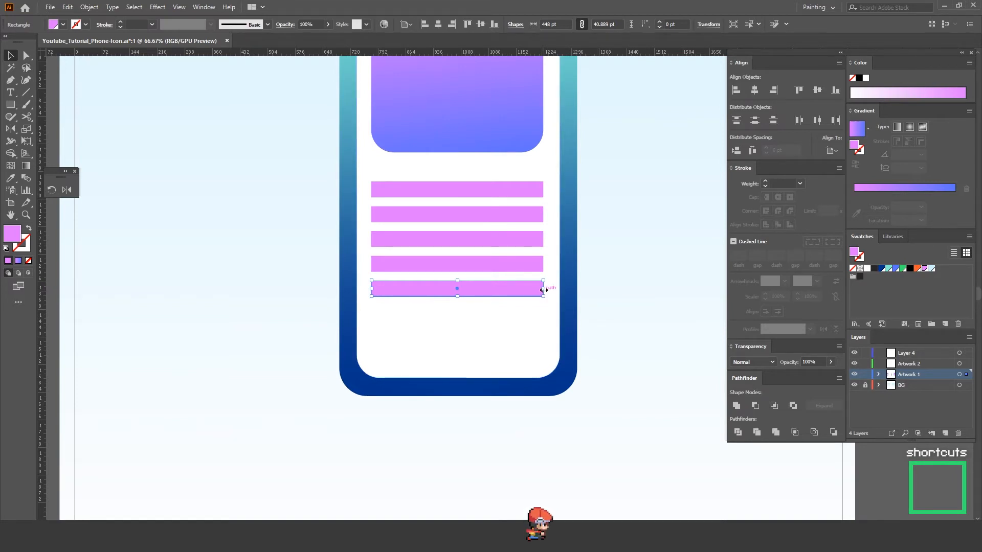
{"action": "left_click_drag", "start_coordinate": [539, 289], "coordinate": [441, 293]}
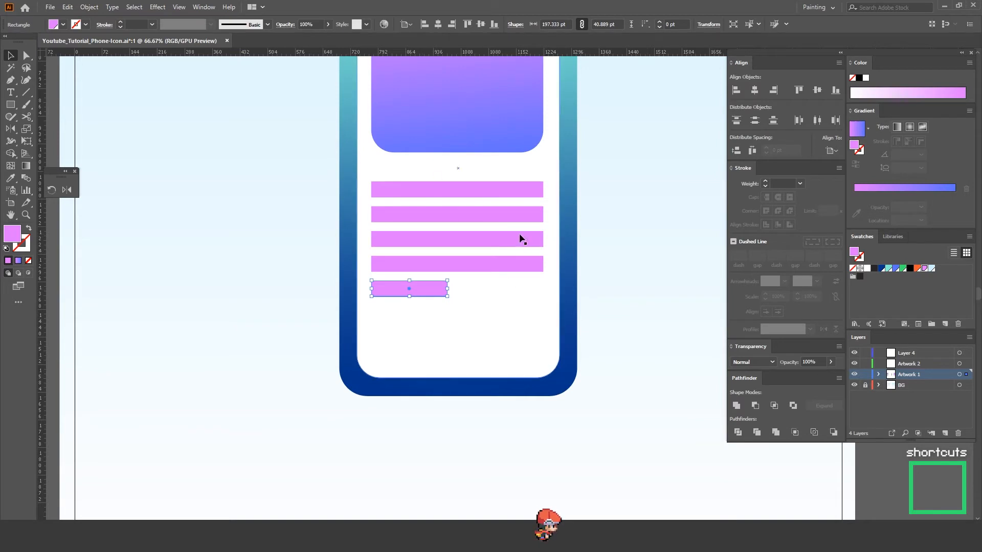
{"action": "left_click", "coordinate": [637, 234]}
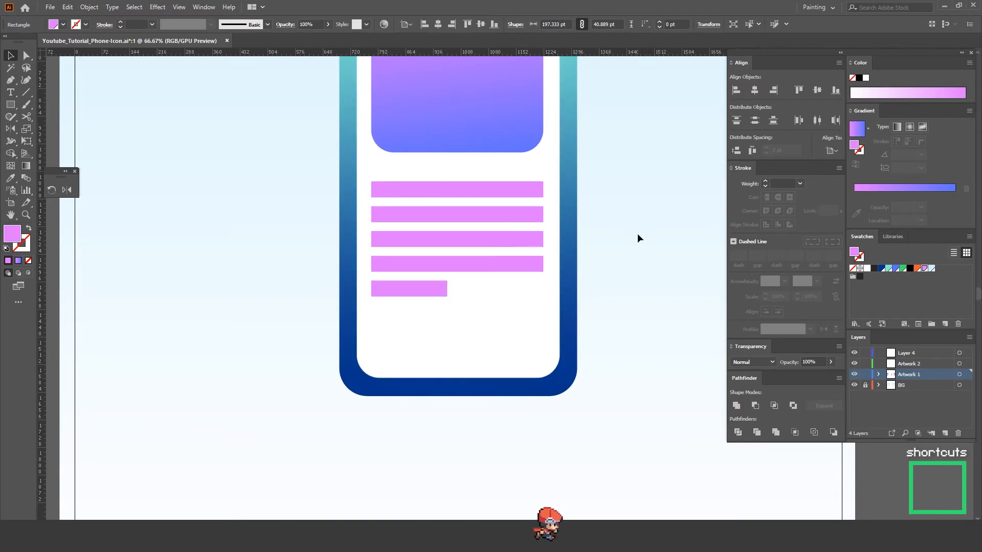
Step: Group the five pink text lines and set the group's opacity to 35%
{"action": "left_click", "coordinate": [428, 218]}
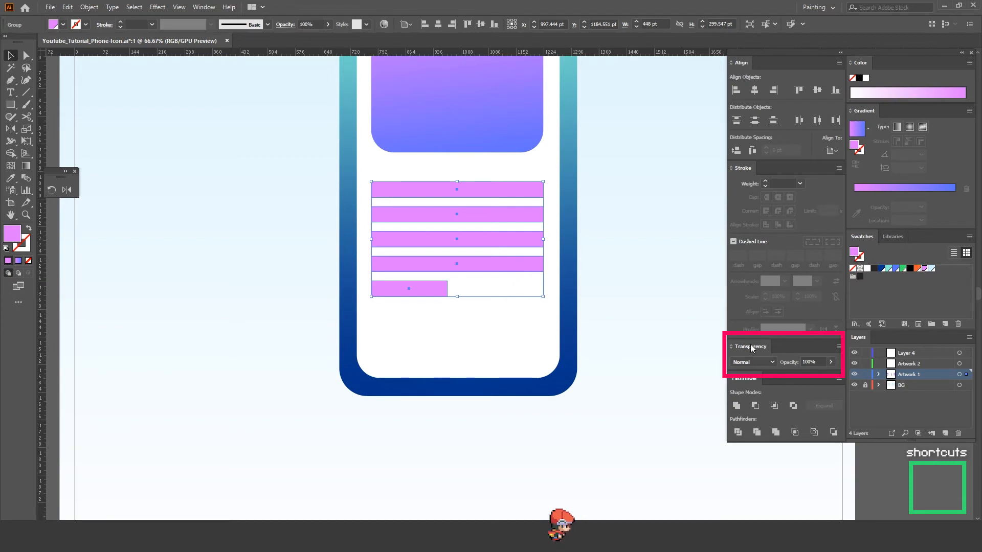
{"action": "left_click", "coordinate": [821, 361]}
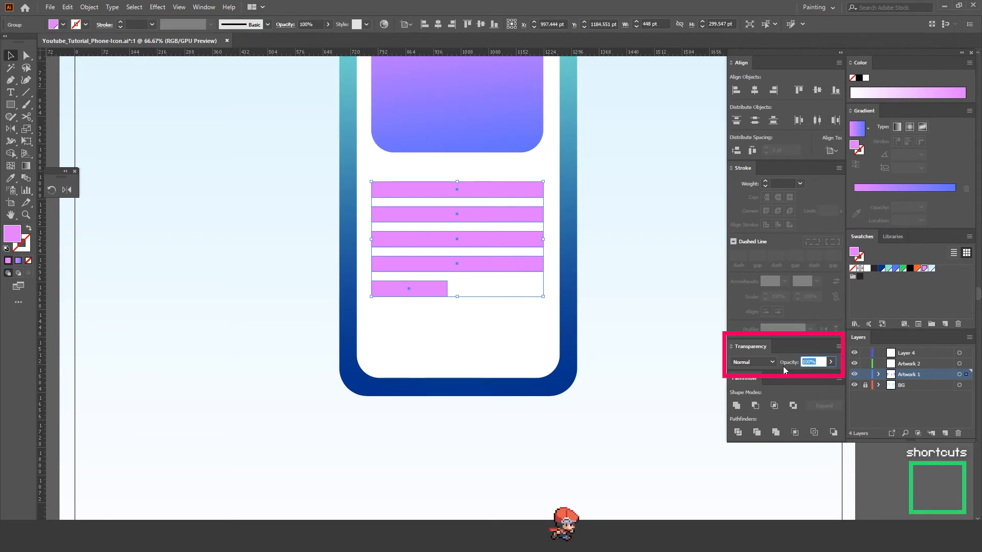
{"action": "type", "text": "35"}
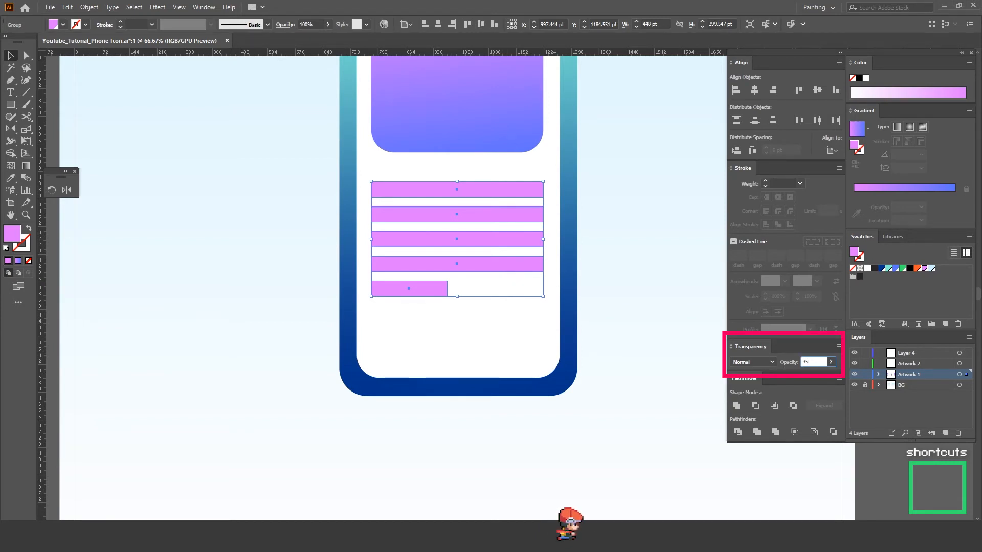
{"action": "key", "text": "Return"}
{"action": "left_click", "coordinate": [661, 283]}
Step: Draw a solid pink bar about 441 by 55 pt below the text lines, with fully rounded ends of about 27 pt radius
{"action": "key", "text": "z"}
{"action": "left_click_drag", "start_coordinate": [661, 282], "coordinate": [526, 246]}
{"action": "left_click_drag", "start_coordinate": [223, 329], "coordinate": [444, 319]}
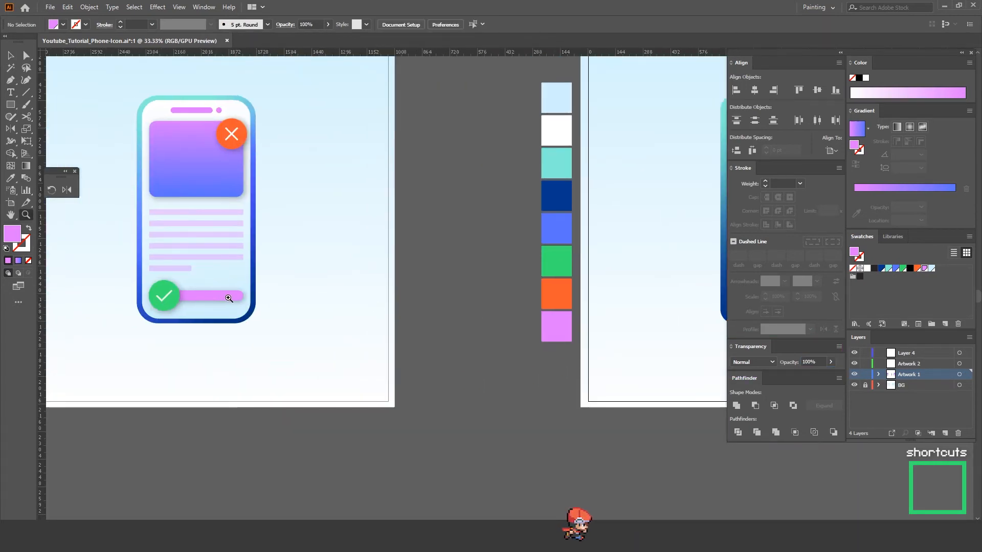
{"action": "scroll", "coordinate": [407, 312], "scroll_direction": "right", "scroll_amount": 5}
{"action": "left_click", "coordinate": [449, 287]}
{"action": "key", "text": "m"}
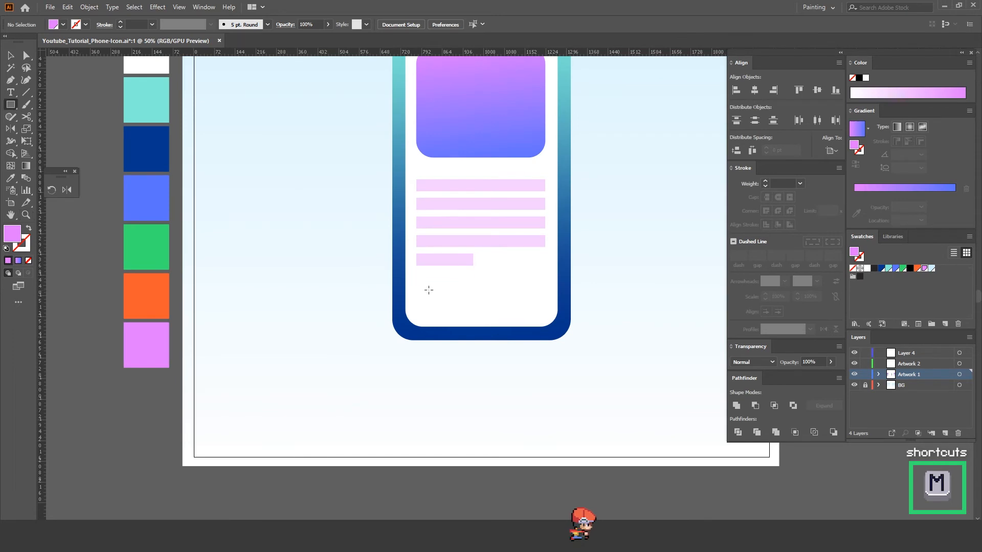
{"action": "left_click_drag", "start_coordinate": [417, 296], "coordinate": [527, 310]}
{"action": "left_click", "coordinate": [616, 248]}
Step: Draw a circle about 150 pt across in the palette green over the left end of the lower pink bar
{"action": "key", "text": "z"}
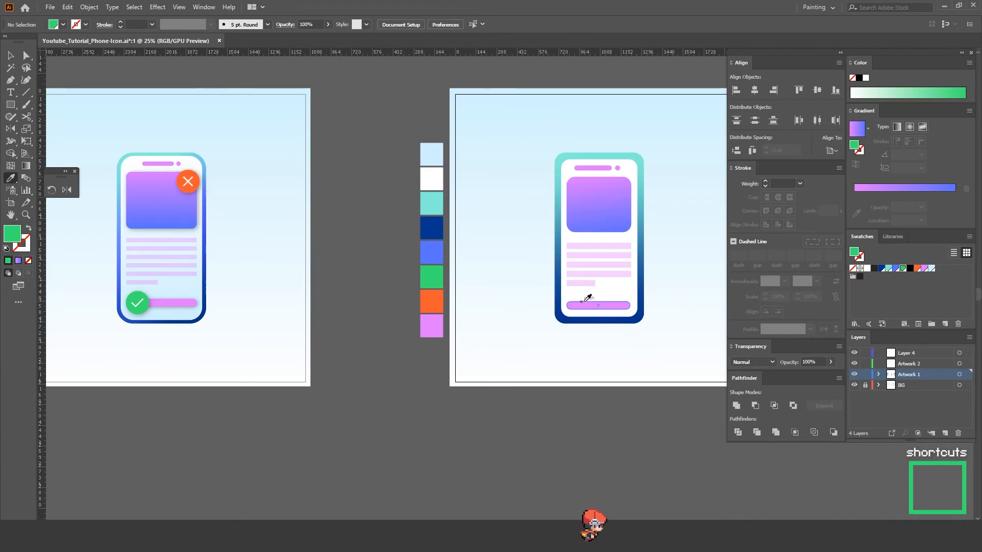
{"action": "key", "text": "l"}
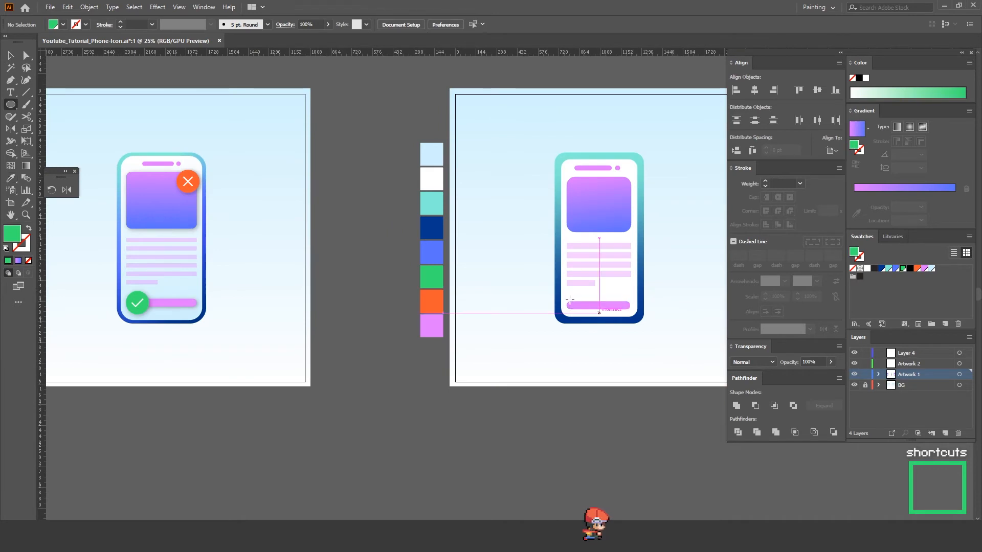
{"action": "left_click_drag", "start_coordinate": [567, 291], "coordinate": [588, 312]}
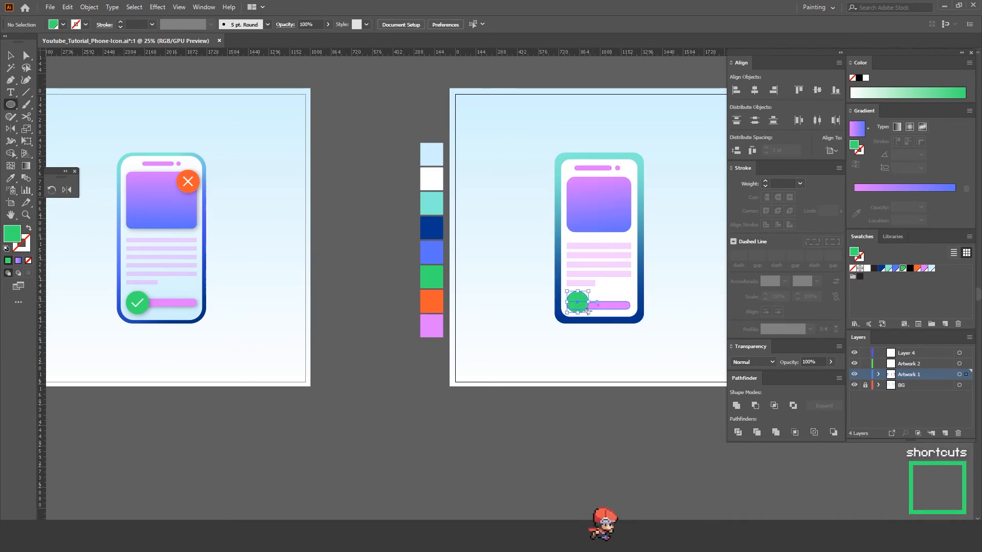
{"action": "key", "text": "v"}
{"action": "left_click", "coordinate": [607, 350]}
Step: Nudge the green circle slightly left and move the lower pink bar up until it is vertically centred on the circle
{"action": "key", "text": "z"}
{"action": "left_click", "coordinate": [580, 290]}
{"action": "left_click", "coordinate": [516, 296]}
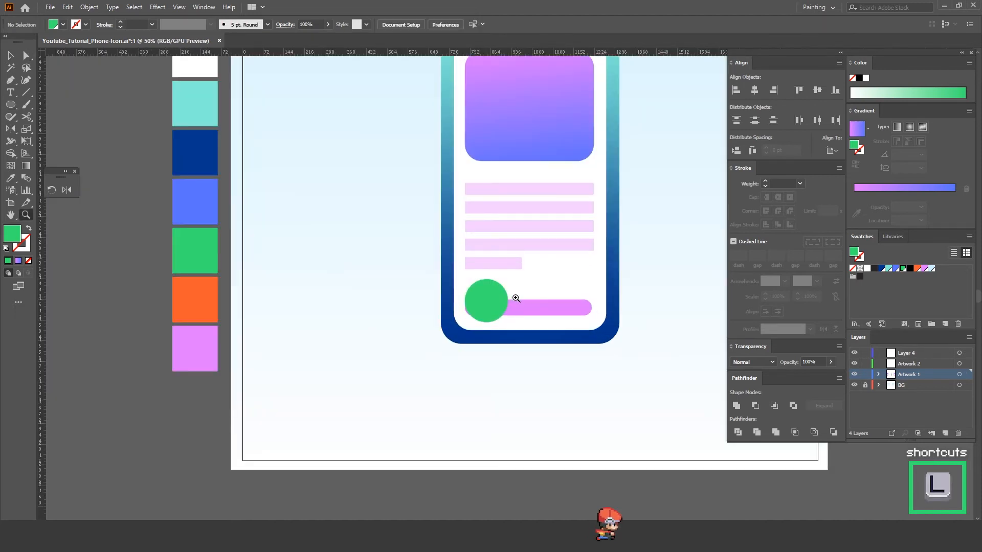
{"action": "key", "text": "a"}
{"action": "left_click_drag", "start_coordinate": [489, 301], "coordinate": [488, 302]}
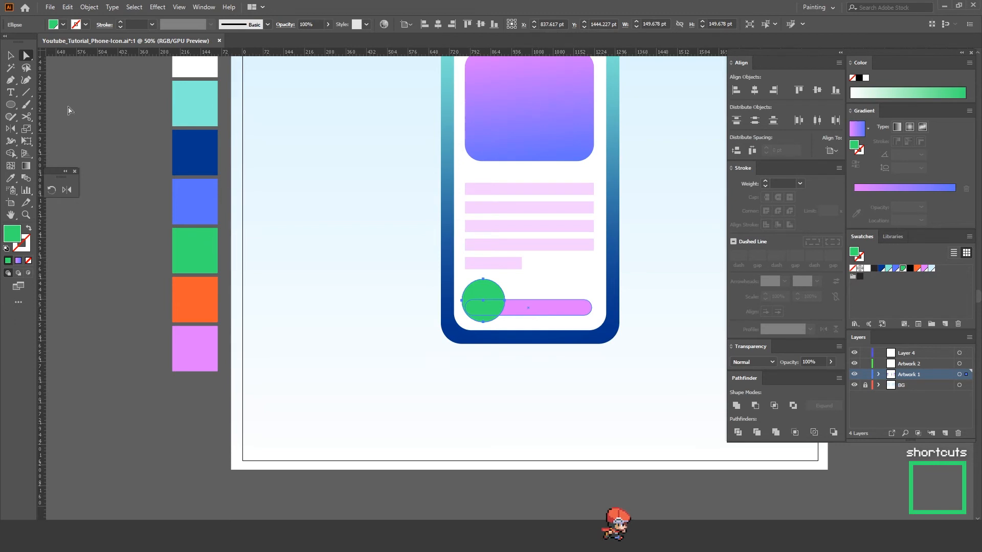
{"action": "left_click_drag", "start_coordinate": [545, 311], "coordinate": [542, 301]}
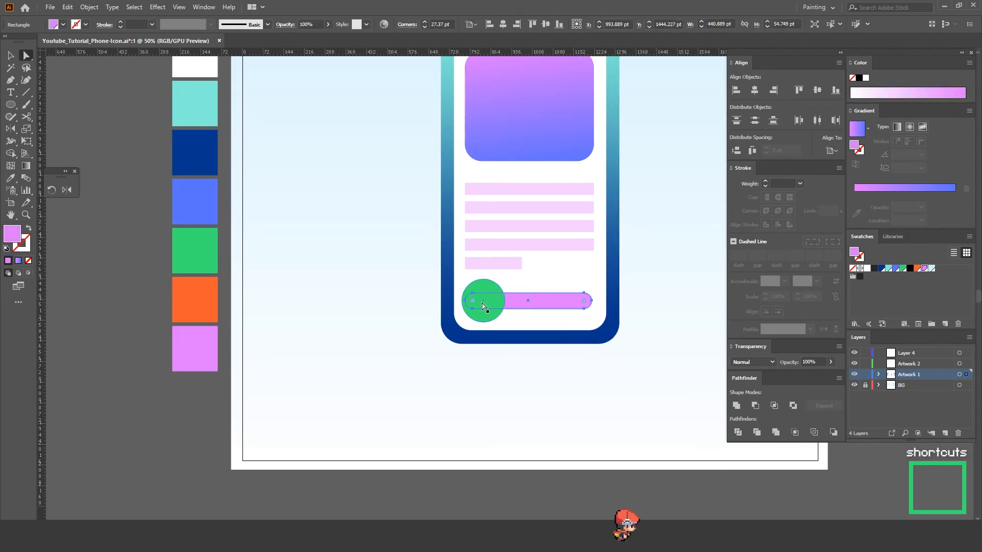
{"action": "left_click", "coordinate": [657, 297]}
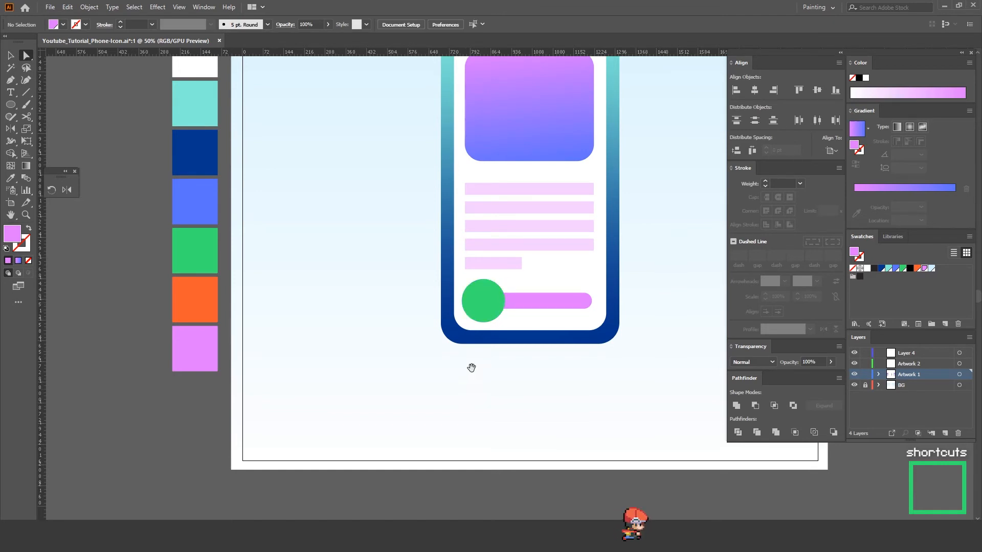
Step: Draw a white rectangle about 196 by 53 pt below the artboard and turn its fill into a 3 pt white stroke
{"action": "left_click_drag", "start_coordinate": [472, 368], "coordinate": [491, 274]}
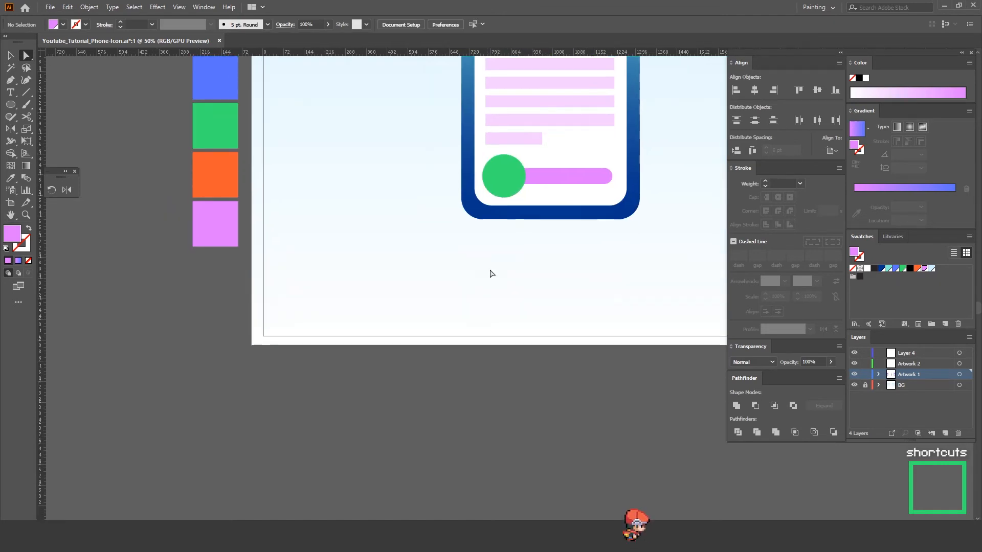
{"action": "left_click", "coordinate": [867, 269]}
{"action": "key", "text": "m"}
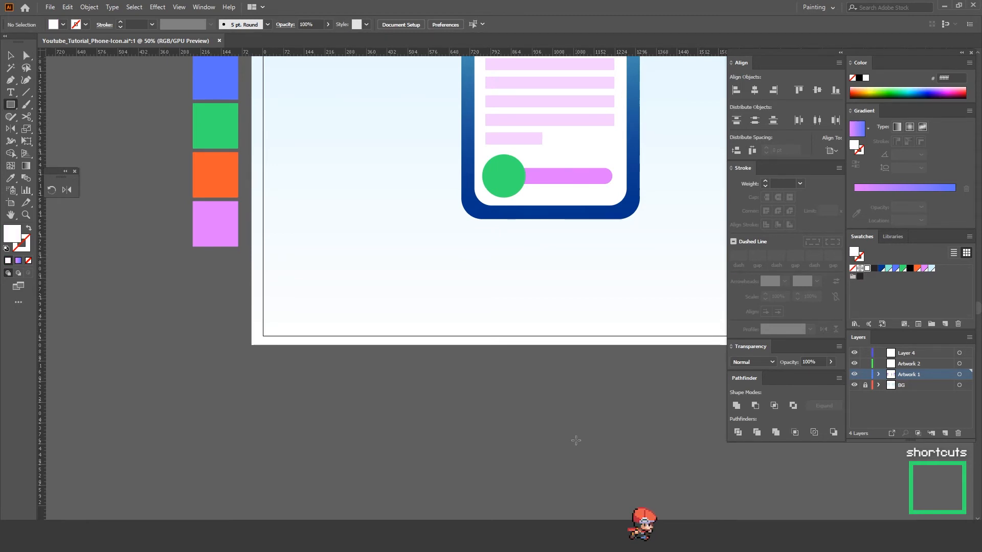
{"action": "left_click_drag", "start_coordinate": [538, 408], "coordinate": [589, 418]}
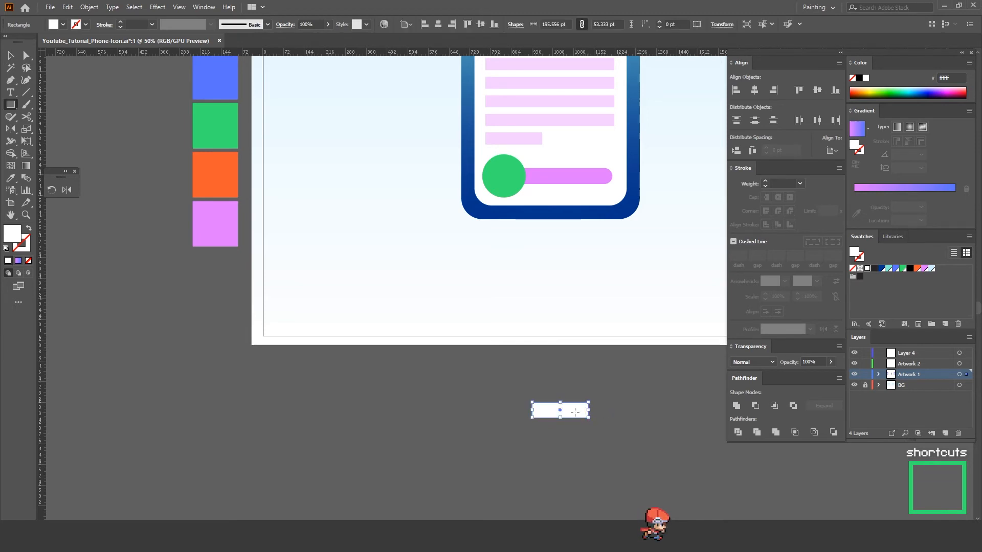
{"action": "key", "text": "shift+x"}
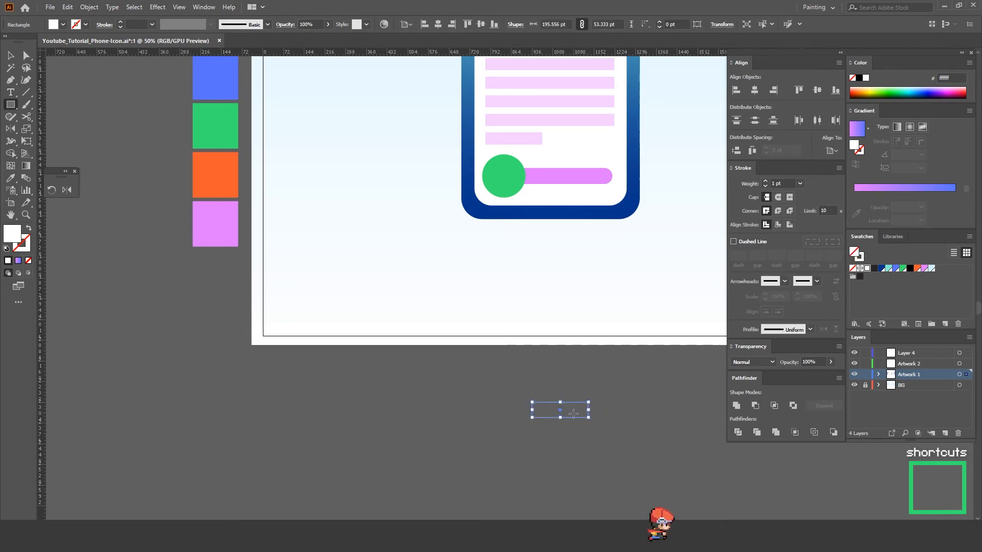
{"action": "key", "text": "v"}
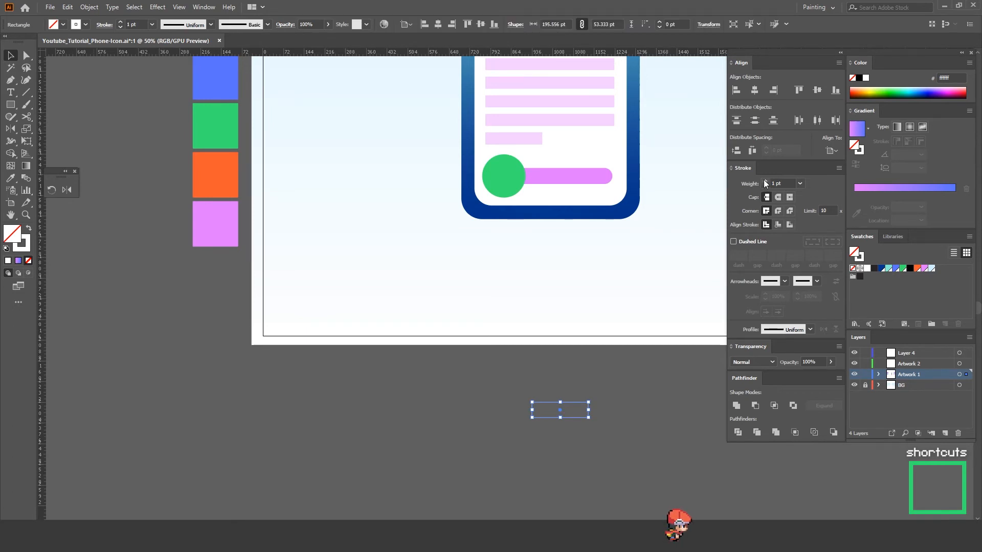
Step: Rotate the outlined white rectangle 45 degrees counterclockwise
{"action": "left_click_drag", "start_coordinate": [592, 419], "coordinate": [614, 380]}
{"action": "key", "text": "shift"}
{"action": "left_click", "coordinate": [579, 418]}
Step: Delete the rotated rectangle's upper long edge and its upper short edge, leaving an open checkmark
{"action": "key", "text": "a"}
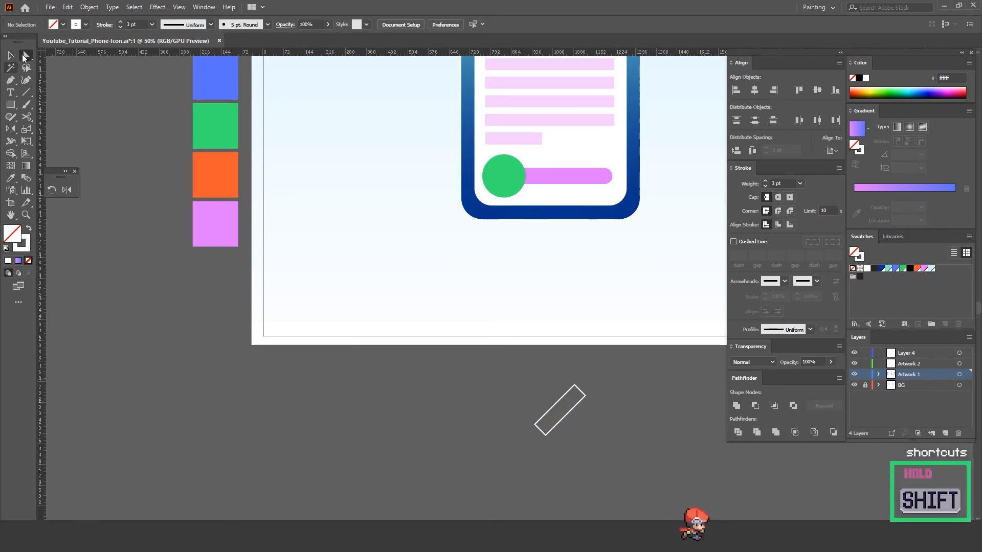
{"action": "left_click", "coordinate": [562, 400]}
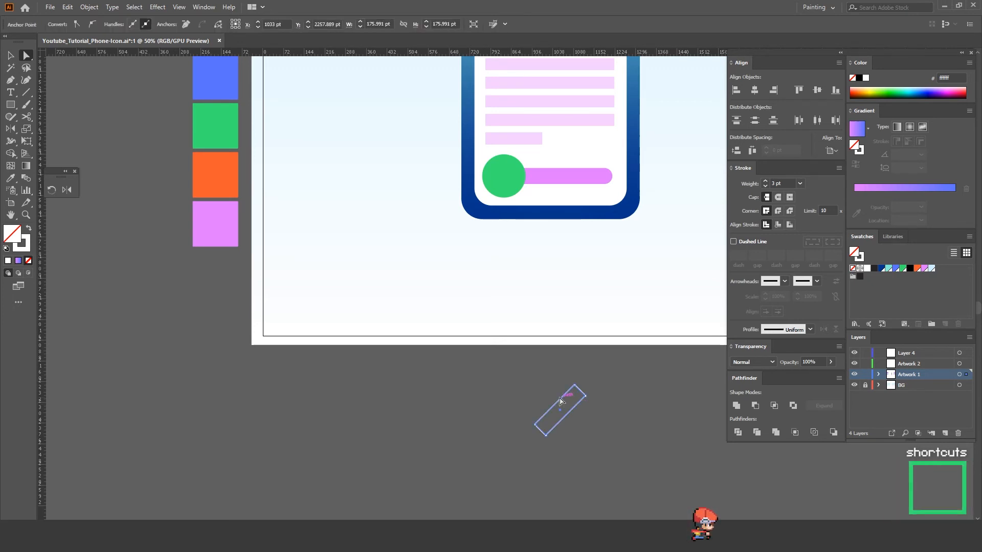
{"action": "key", "text": "Delete"}
{"action": "left_click", "coordinate": [583, 393]}
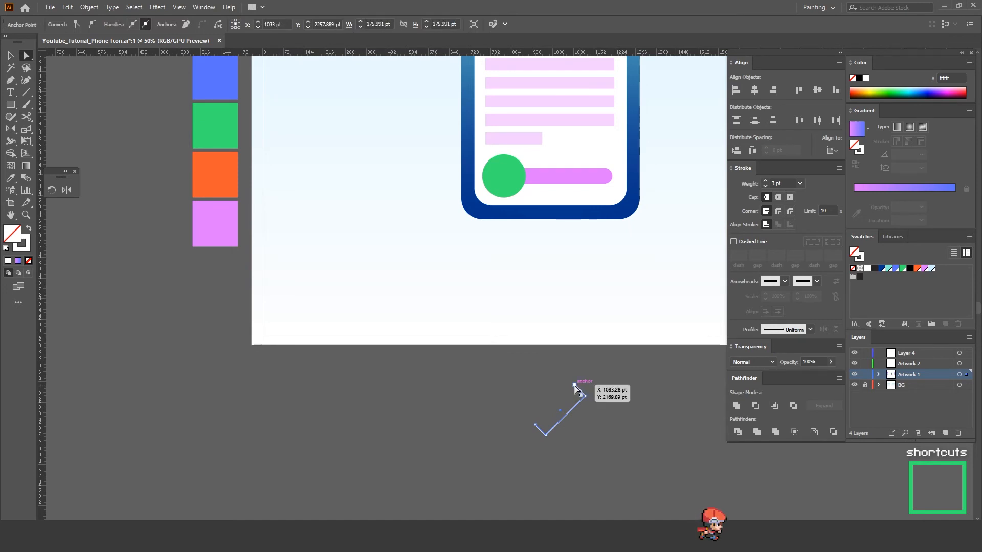
{"action": "left_click", "coordinate": [577, 387]}
{"action": "key", "text": "Delete"}
{"action": "left_click", "coordinate": [604, 398]}
{"action": "key", "text": "v"}
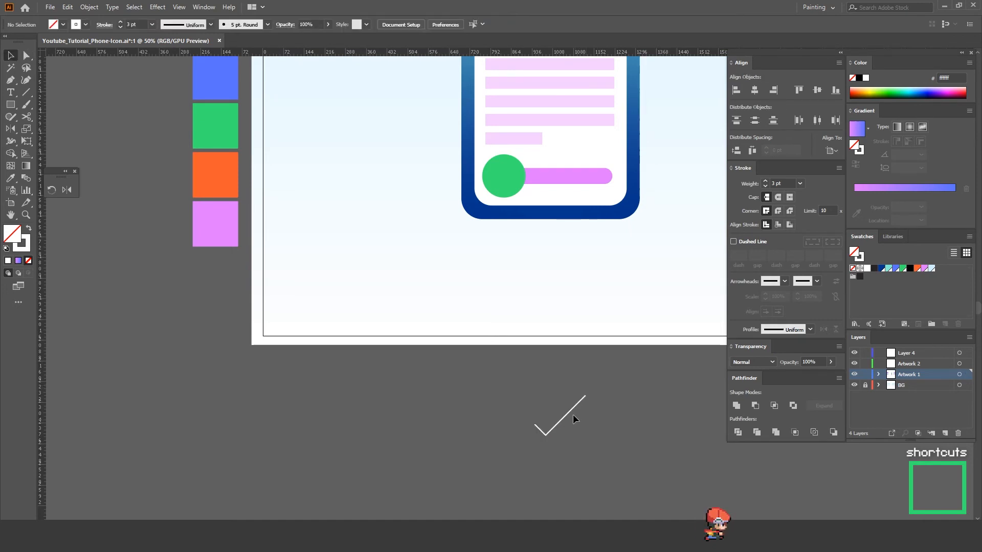
Step: Move the checkmark onto the green circle and scale it down proportionally to about 114 by 90 pt
{"action": "left_click_drag", "start_coordinate": [572, 416], "coordinate": [525, 160]}
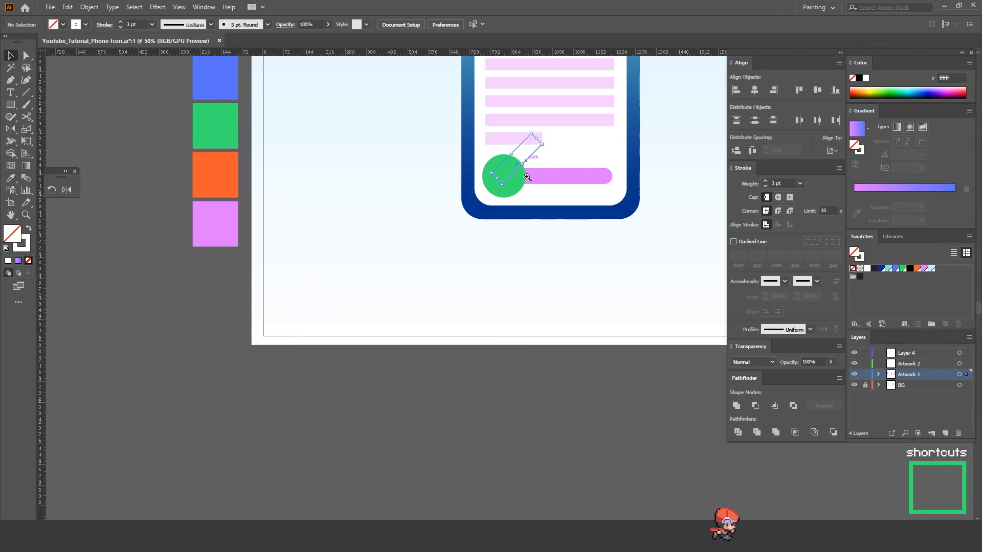
{"action": "key", "text": "z"}
{"action": "left_click", "coordinate": [529, 179]}
{"action": "left_click", "coordinate": [515, 243]}
{"action": "key", "text": "v"}
{"action": "mouse_move", "coordinate": [545, 235]}
{"action": "left_mouse_down"}
{"action": "mouse_move", "coordinate": [506, 249]}
{"action": "mouse_move", "coordinate": [497, 273]}
{"action": "left_mouse_up"}
{"action": "left_click", "coordinate": [529, 252]}
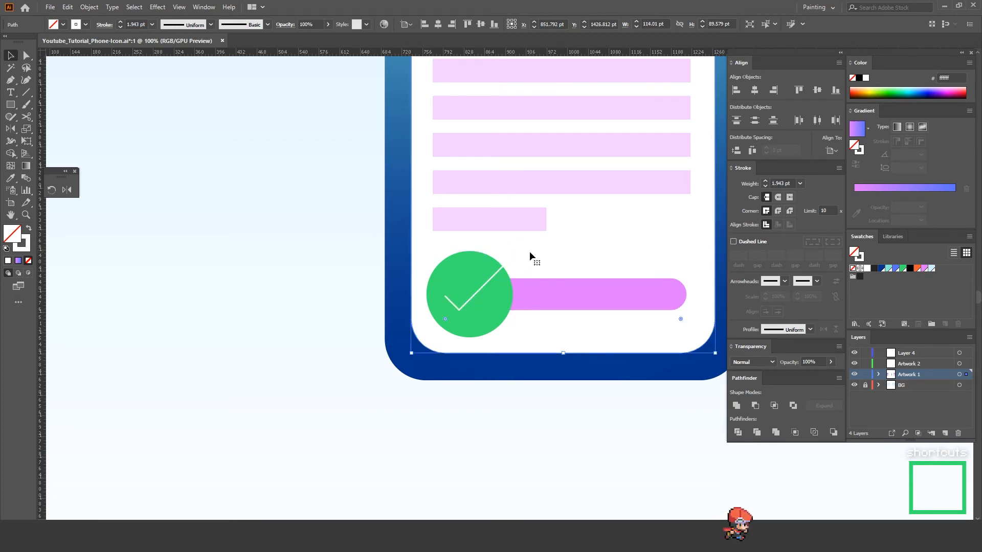
Step: Shorten the checkmark's long arm so it ends inside the green circle, making the checkmark about 82 by 57 pt
{"action": "key", "text": "a"}
{"action": "left_click", "coordinate": [509, 260]}
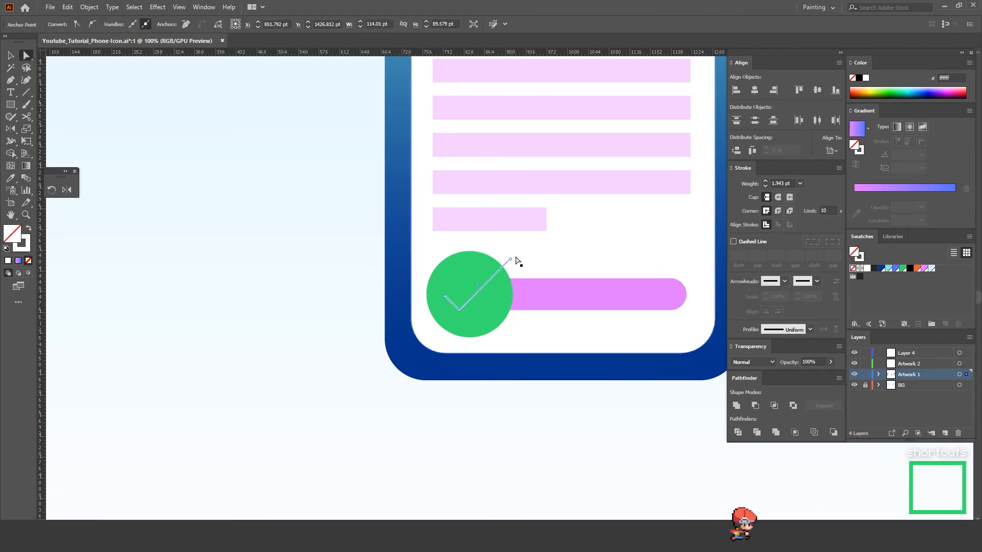
{"action": "left_click_drag", "start_coordinate": [513, 261], "coordinate": [493, 276]}
{"action": "left_click", "coordinate": [538, 433]}
Step: Set the stroke weight of the checkmark on the green circle to 4 pt
{"action": "key", "text": "z"}
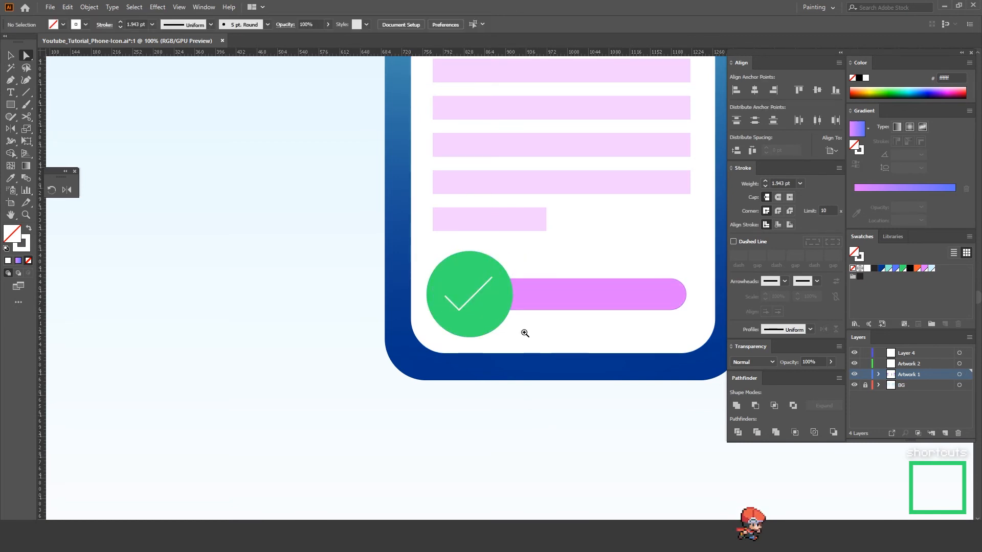
{"action": "left_click", "coordinate": [507, 241], "text": "alt"}
{"action": "left_click", "coordinate": [462, 240], "text": "alt"}
{"action": "key", "text": "a"}
{"action": "left_click", "coordinate": [527, 289]}
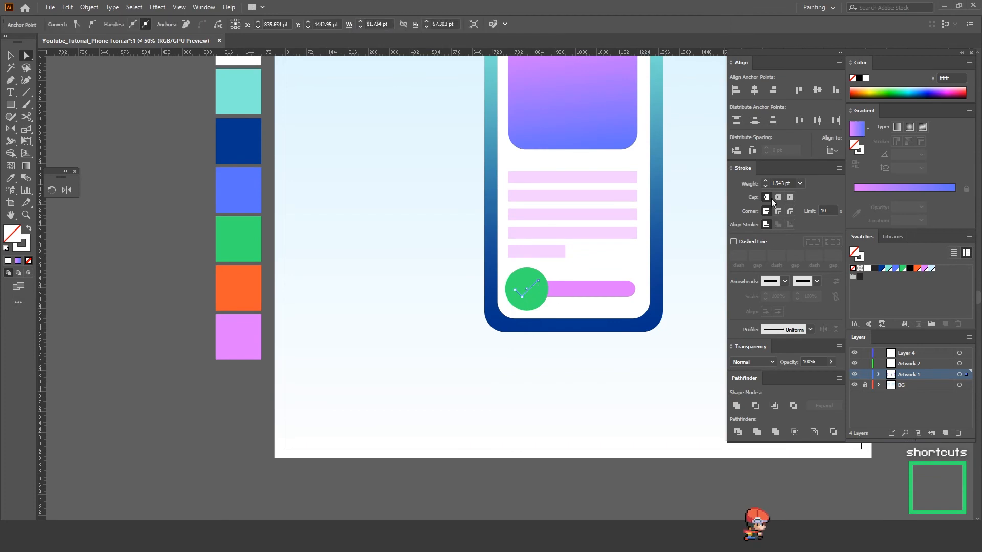
{"action": "left_click", "coordinate": [669, 344]}
{"action": "key", "text": "space"}
{"action": "left_click_drag", "start_coordinate": [644, 261], "coordinate": [570, 401]}
{"action": "key", "text": "v"}
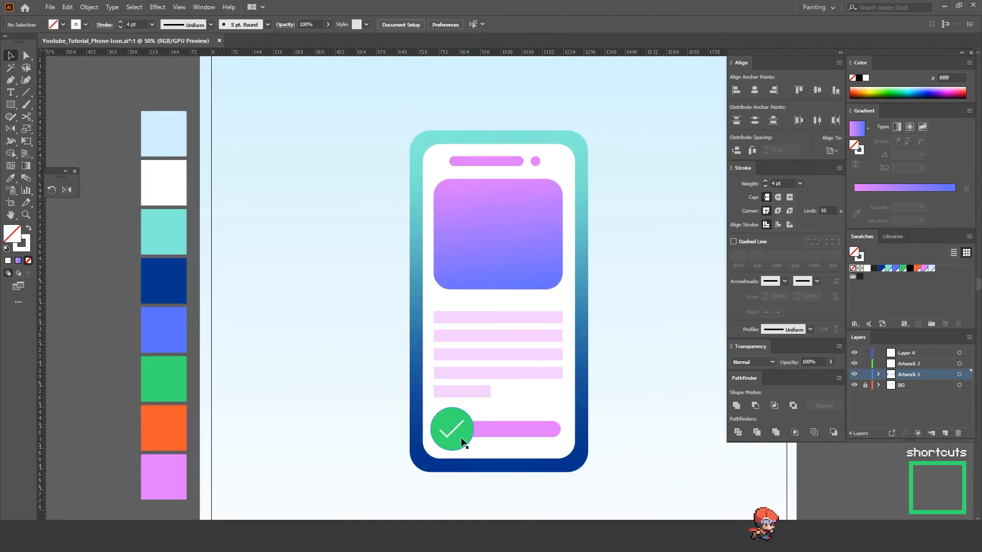
Step: Duplicate the green circle onto the gradient card's upper-right corner and recolour the copy with the orange palette swatch
{"action": "key", "text": "a"}
{"action": "left_click", "coordinate": [461, 442]}
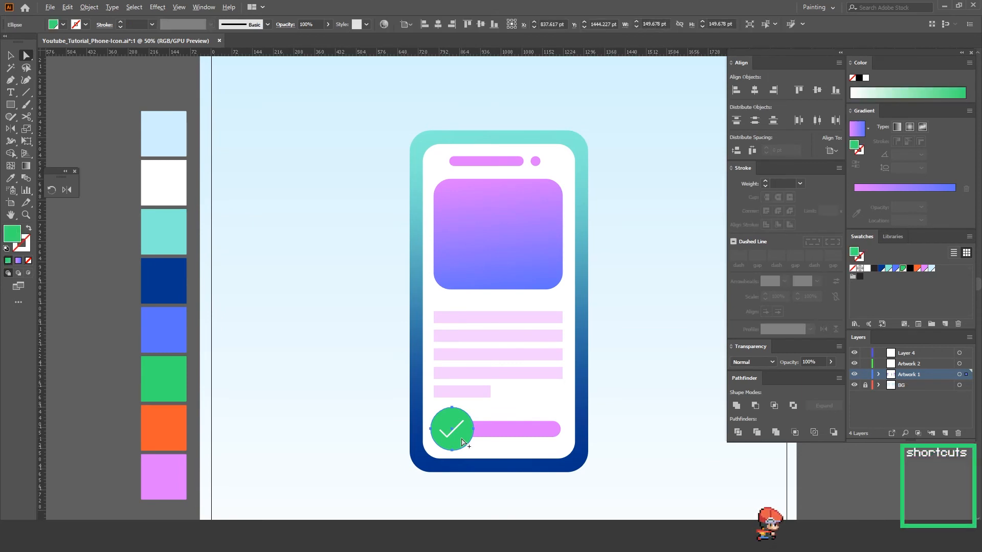
{"action": "left_click_drag", "start_coordinate": [462, 442], "coordinate": [559, 206]}
{"action": "key", "text": "i"}
{"action": "left_click", "coordinate": [171, 422]}
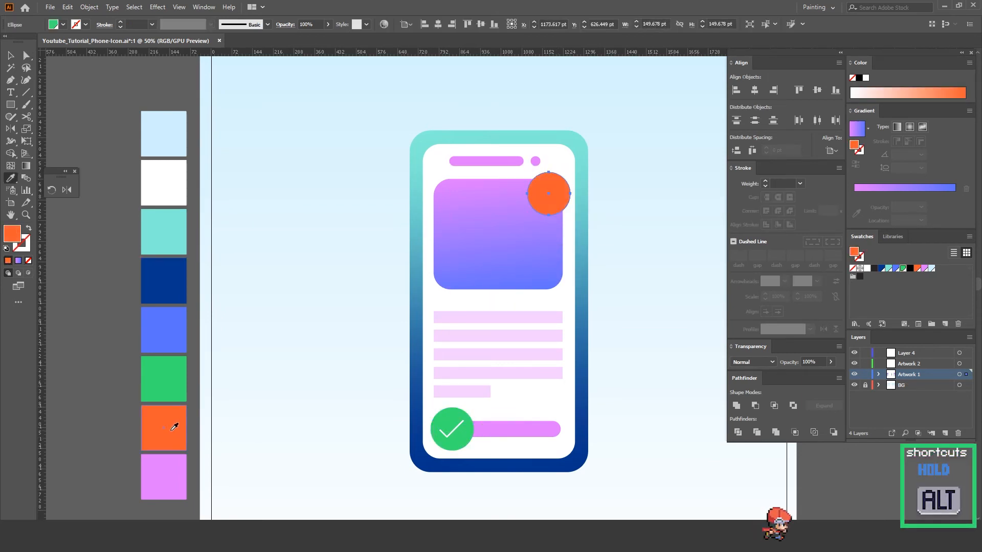
{"action": "key", "text": "a"}
{"action": "left_click_drag", "start_coordinate": [606, 270], "coordinate": [340, 313]}
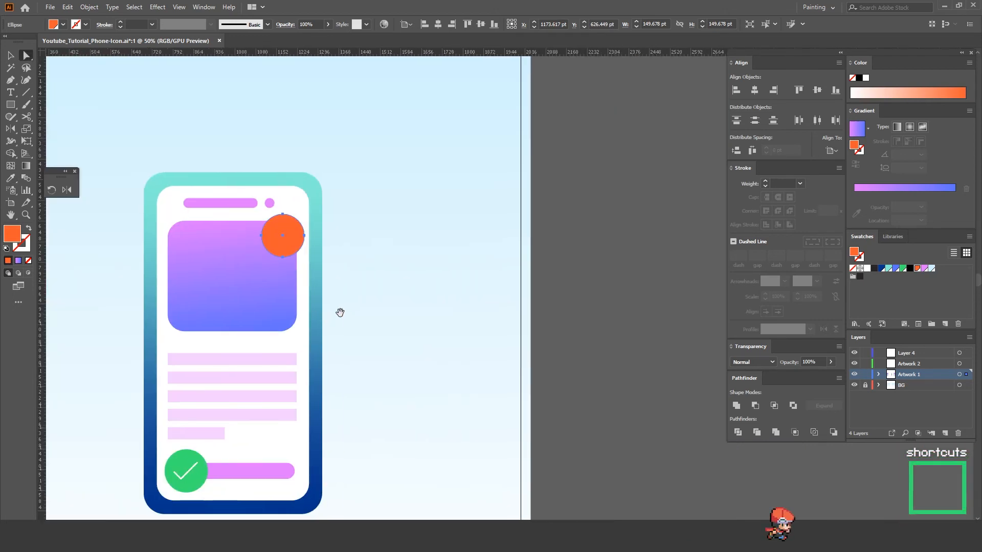
{"action": "left_click", "coordinate": [605, 267]}
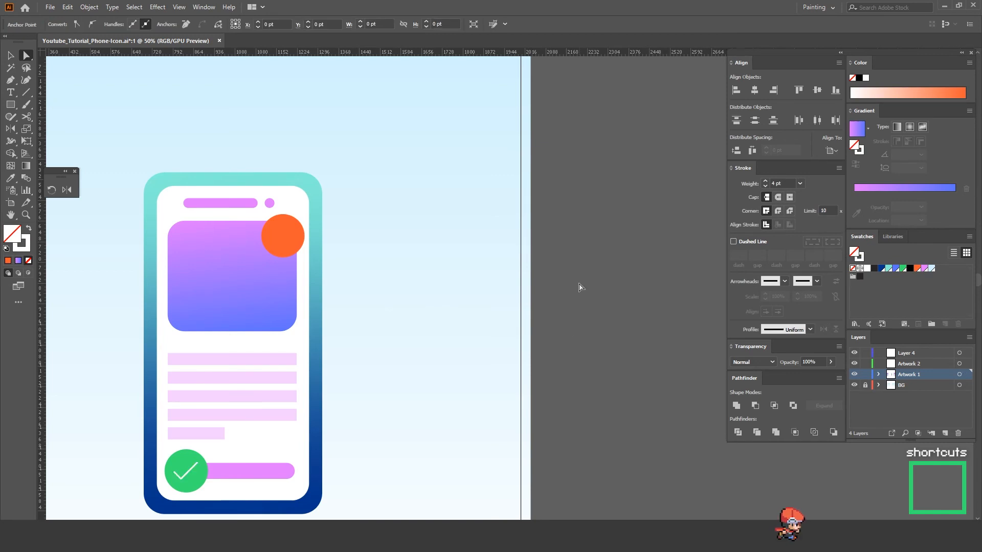
Step: Draw an unfilled square about 92 pt wide with a 4 pt white stroke beside the artboard and rotate it 45 degrees
{"action": "key", "text": "m"}
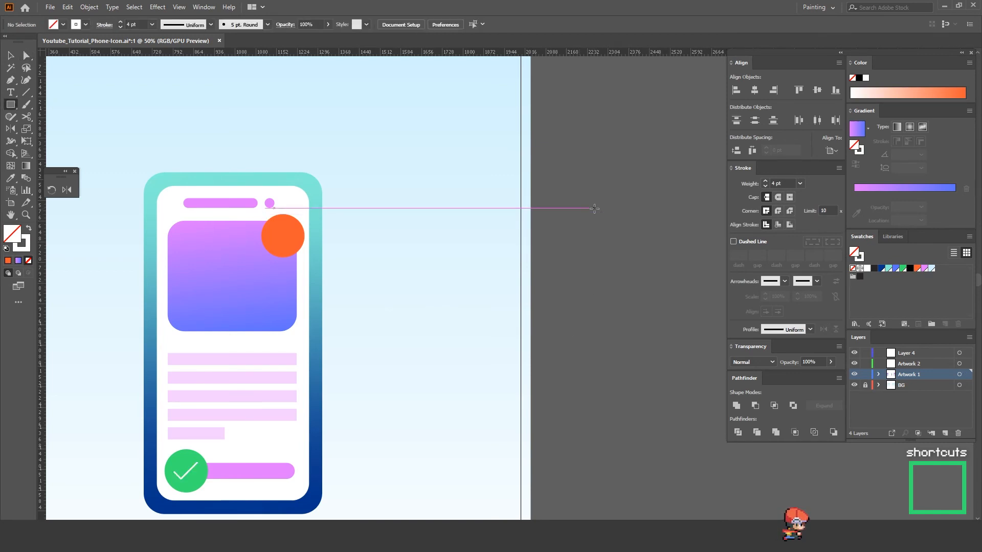
{"action": "left_click_drag", "start_coordinate": [593, 207], "coordinate": [639, 224]}
{"action": "key", "text": "v"}
{"action": "left_click", "coordinate": [638, 261]}
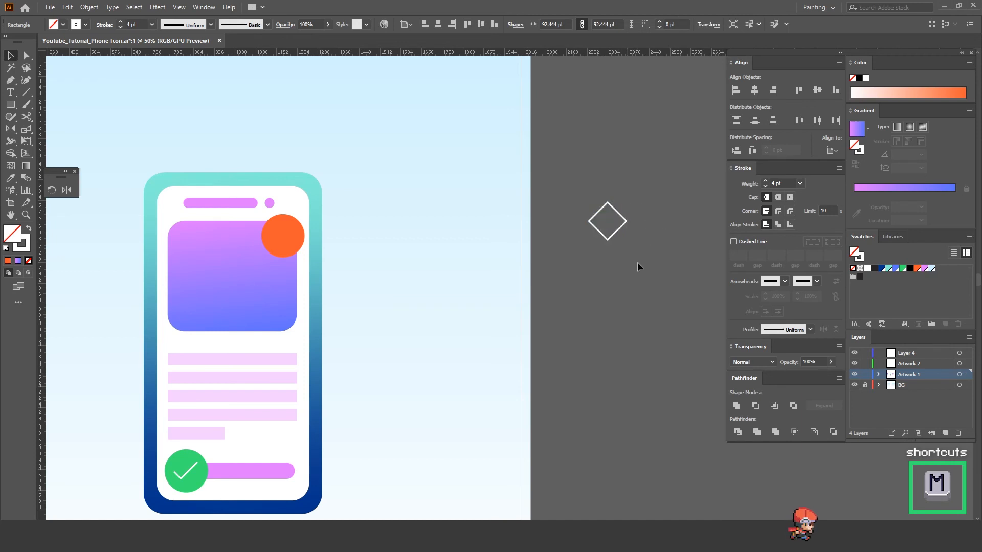
Step: Detach the right half of the white diamond as a separate open chevron in the same place
{"action": "key", "text": "z"}
{"action": "left_click", "coordinate": [585, 245]}
{"action": "left_click", "coordinate": [542, 264]}
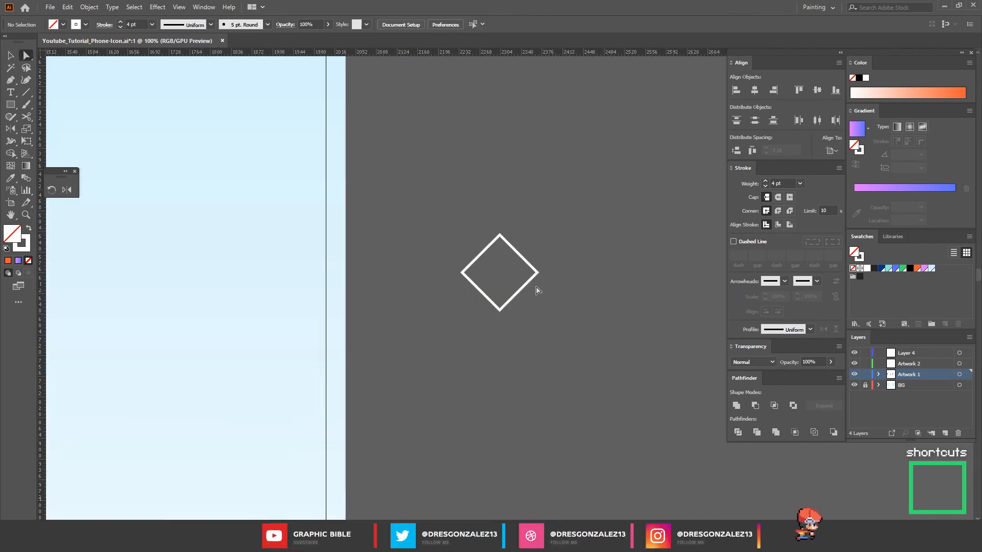
{"action": "key", "text": "a"}
{"action": "left_click", "coordinate": [529, 272]}
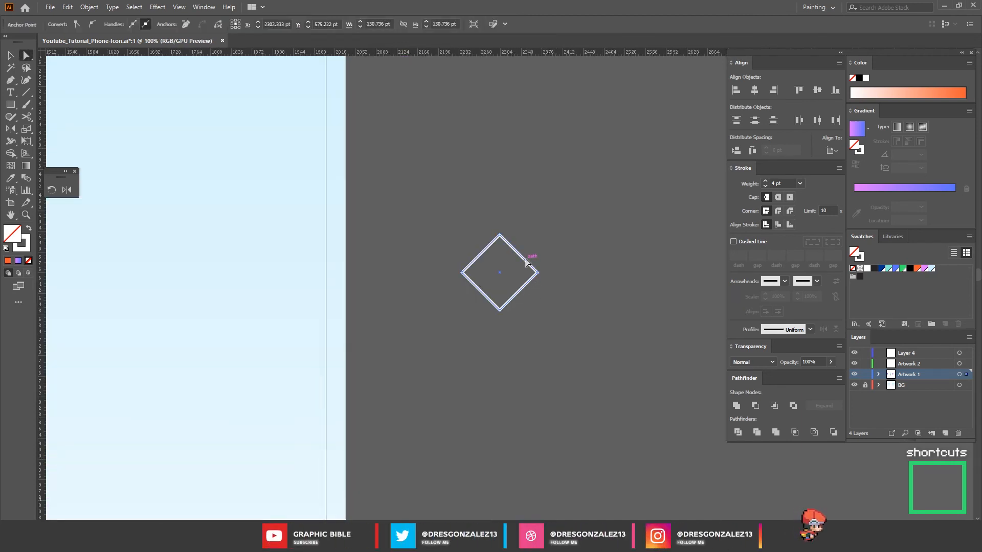
{"action": "key", "text": "Delete"}
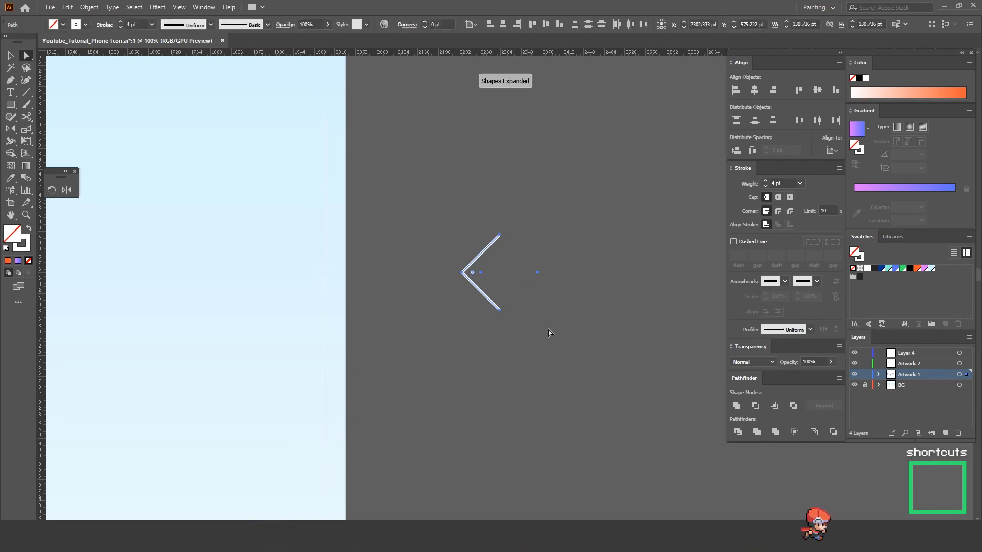
{"action": "key", "text": "ctrl+z"}
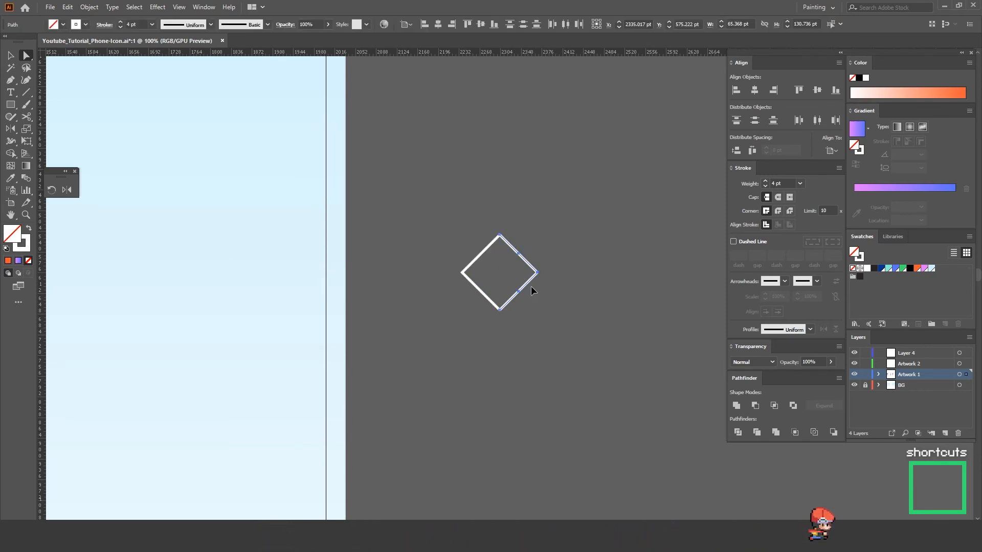
Step: Move the detached right chevron about 49 pt horizontally away from the left chevron
{"action": "key", "text": "v"}
{"action": "left_click_drag", "start_coordinate": [528, 283], "coordinate": [557, 281]}
{"action": "left_click", "coordinate": [576, 296]}
{"action": "key", "text": "z"}
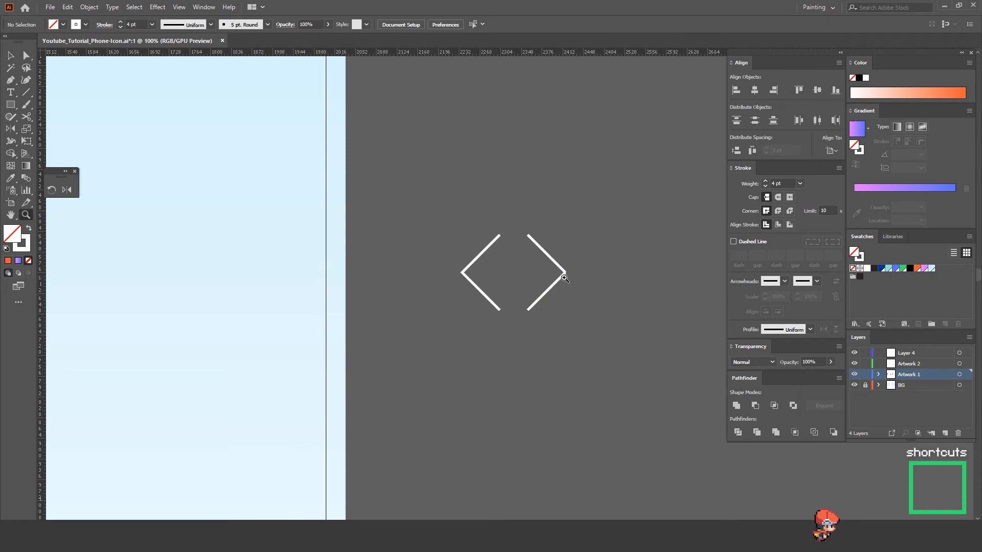
Step: Join the two open path ends at the right chevron's tip into one clean corner
{"action": "left_click", "coordinate": [565, 279]}
{"action": "left_click", "coordinate": [517, 294]}
{"action": "left_click", "coordinate": [486, 288]}
{"action": "key", "text": "a"}
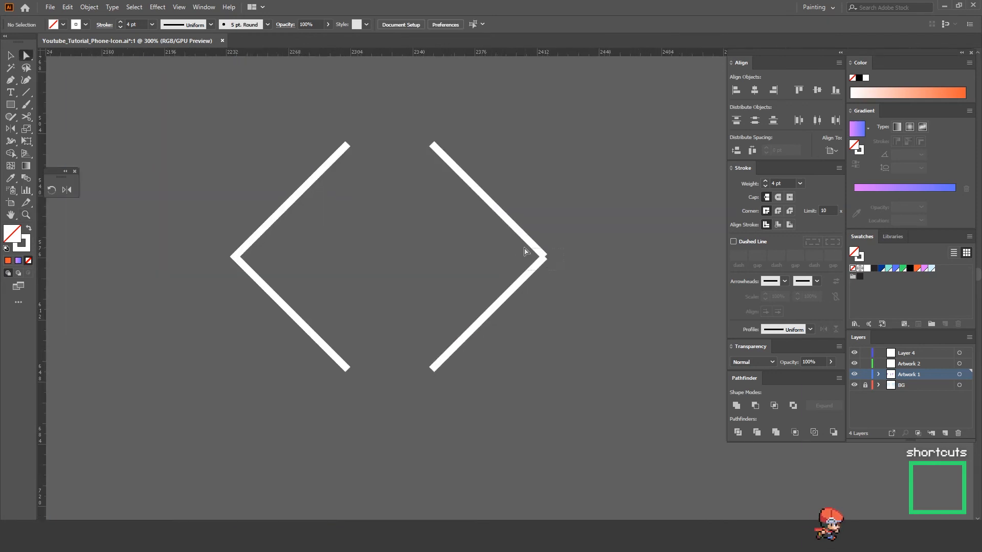
{"action": "left_click", "coordinate": [539, 254]}
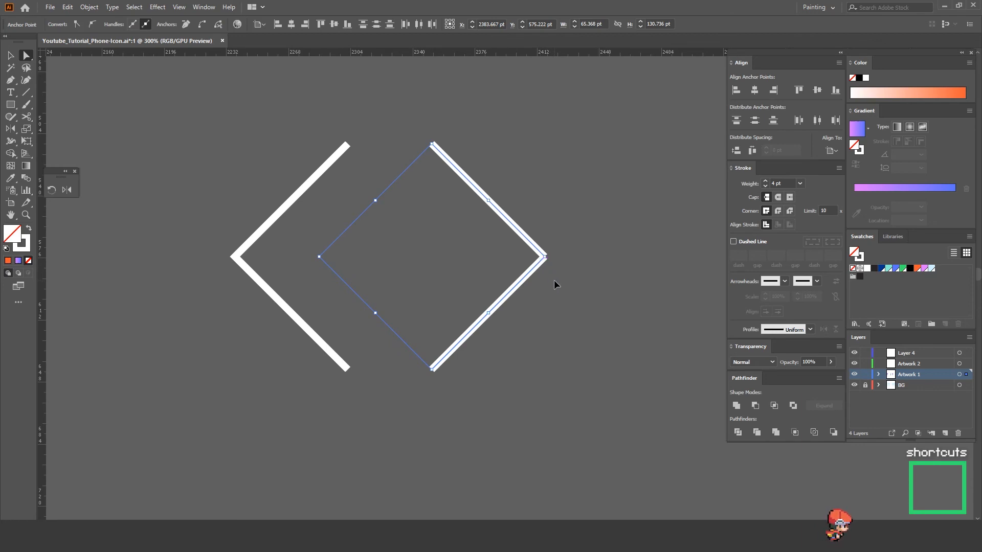
{"action": "key", "text": "Delete"}
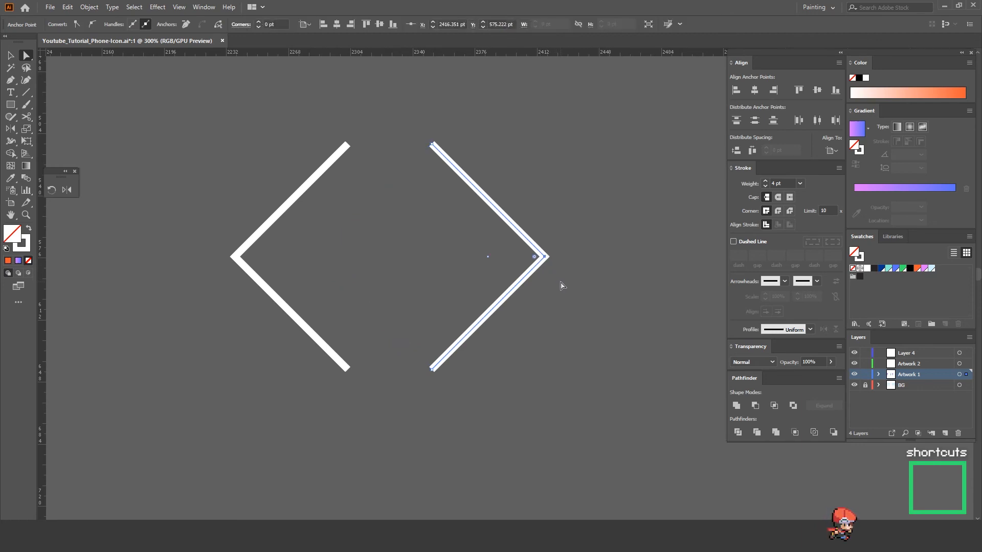
{"action": "key", "text": "v"}
{"action": "key", "text": "ctrl+j"}
{"action": "right_click", "coordinate": [541, 262]}
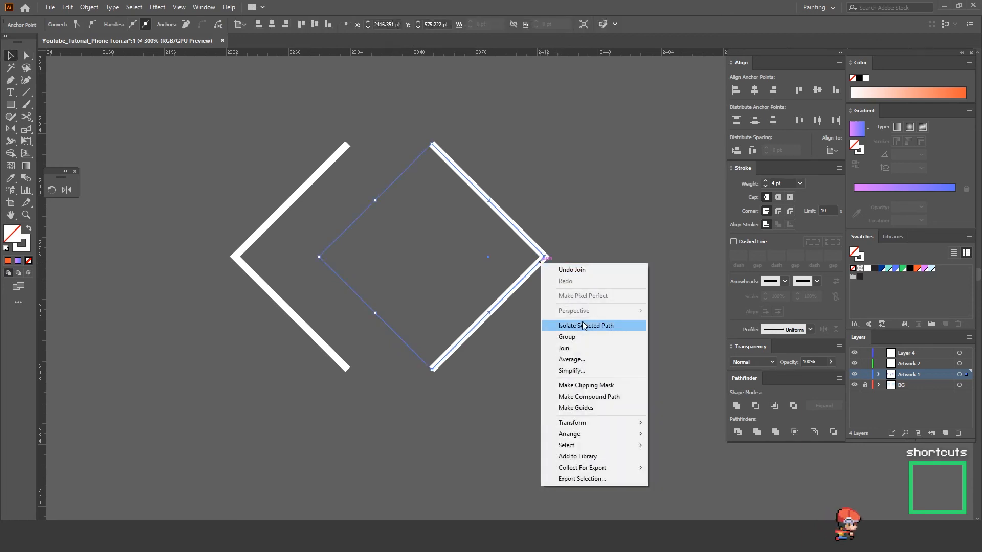
{"action": "left_click", "coordinate": [571, 270]}
{"action": "left_click", "coordinate": [557, 246]}
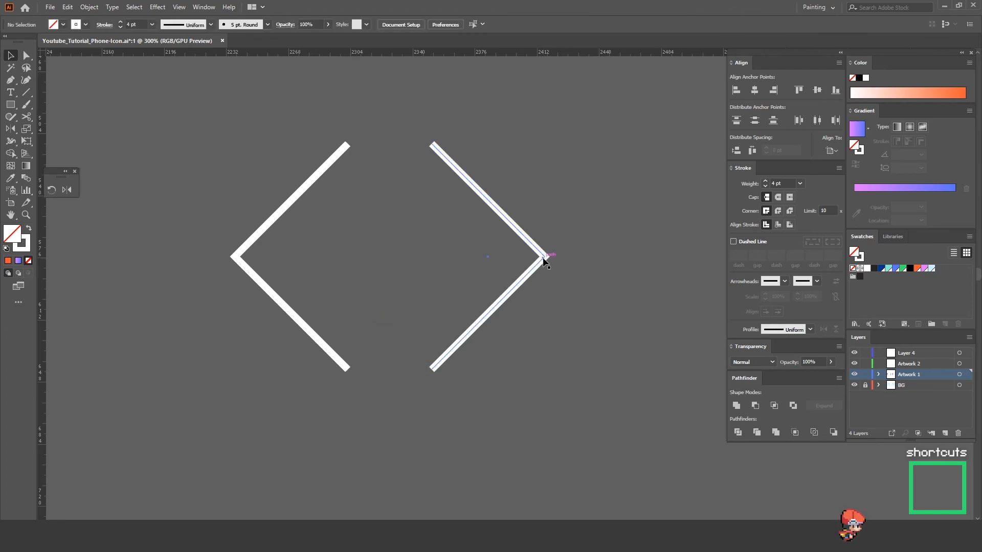
Step: Move the right chevron tip to tip against the left one to form an X and place it, scaled down, on the orange circle
{"action": "left_click_drag", "start_coordinate": [544, 258], "coordinate": [238, 259]}
{"action": "left_click", "coordinate": [237, 211]}
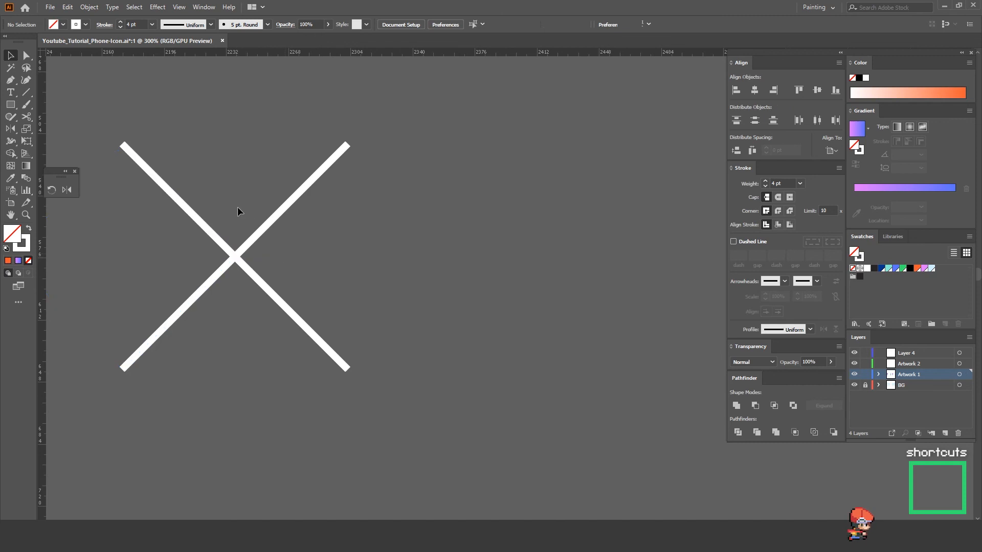
{"action": "left_click", "coordinate": [278, 305]}
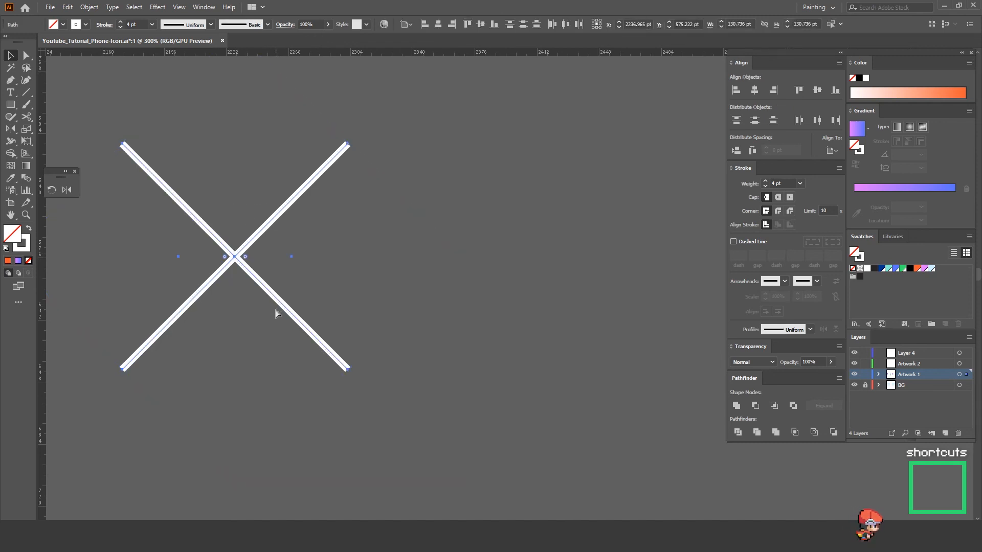
{"action": "left_click_drag", "start_coordinate": [596, 316], "coordinate": [327, 333]}
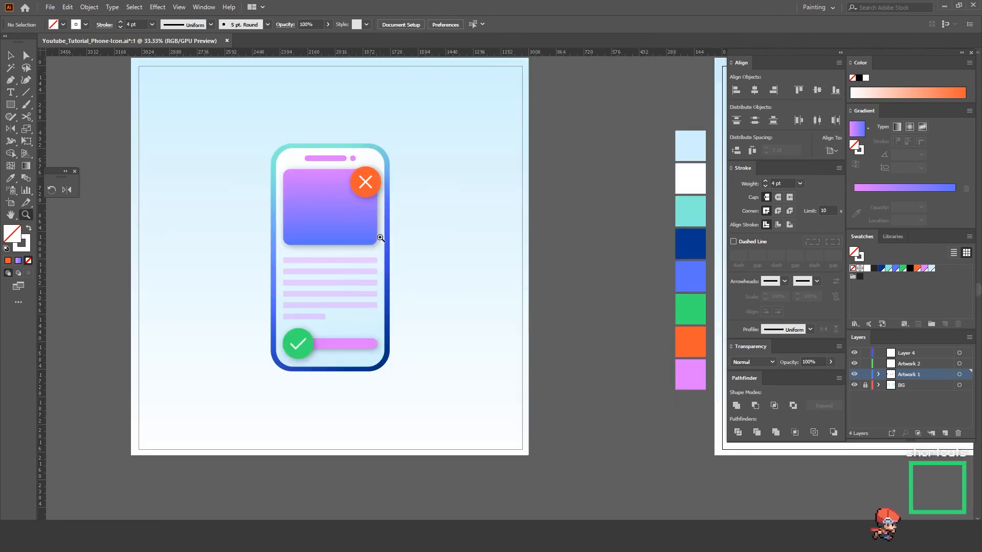
Step: Open the Drop Shadow effect for the gradient card, orange circle, green circle and lower pink bar together
{"action": "left_click_drag", "start_coordinate": [586, 299], "coordinate": [270, 300]}
{"action": "left_click_drag", "start_coordinate": [468, 266], "coordinate": [399, 266]}
{"action": "key", "text": "a"}
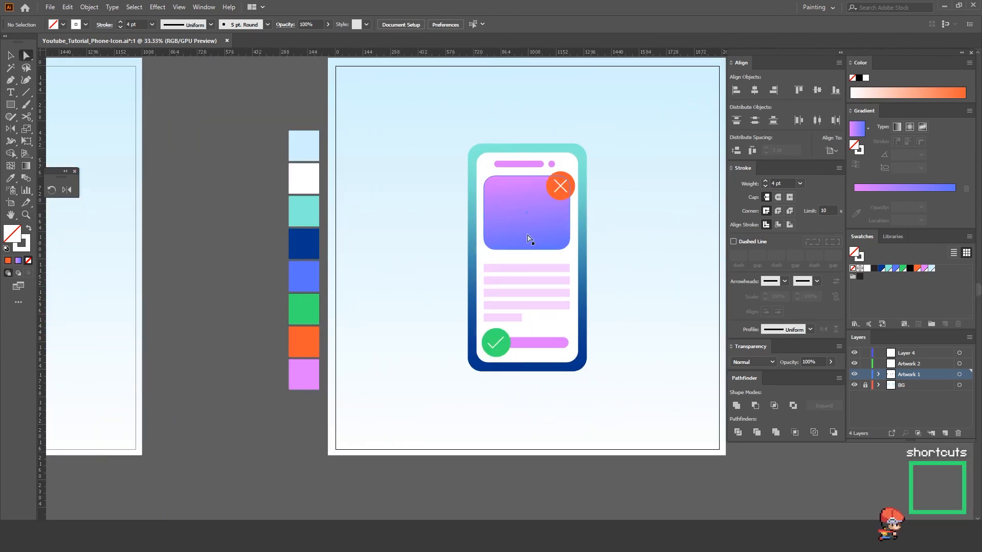
{"action": "left_click", "coordinate": [535, 234]}
{"action": "key", "text": "z"}
{"action": "left_click", "coordinate": [490, 278]}
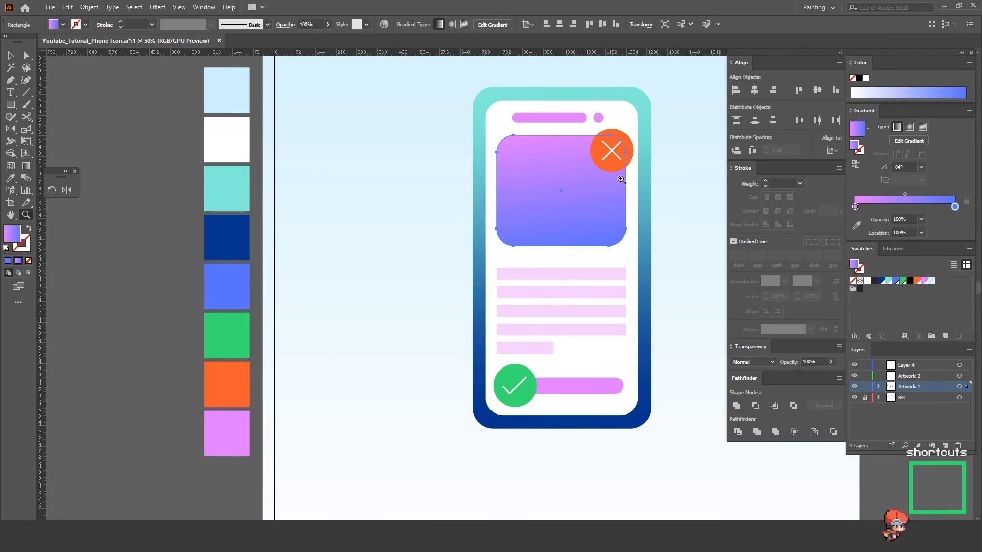
{"action": "key", "text": "a"}
{"action": "left_click", "coordinate": [628, 149], "text": "shift"}
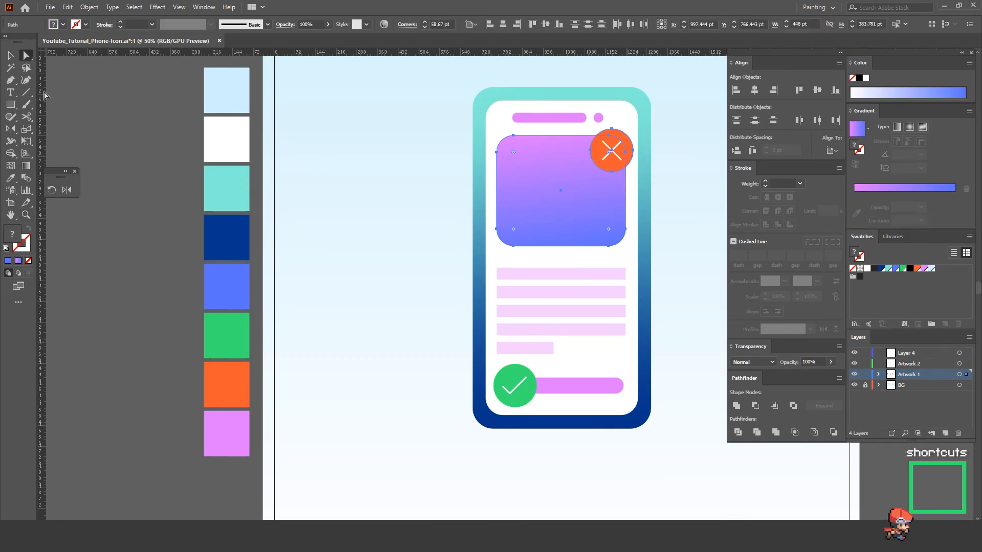
{"action": "left_click", "coordinate": [527, 398], "text": "shift"}
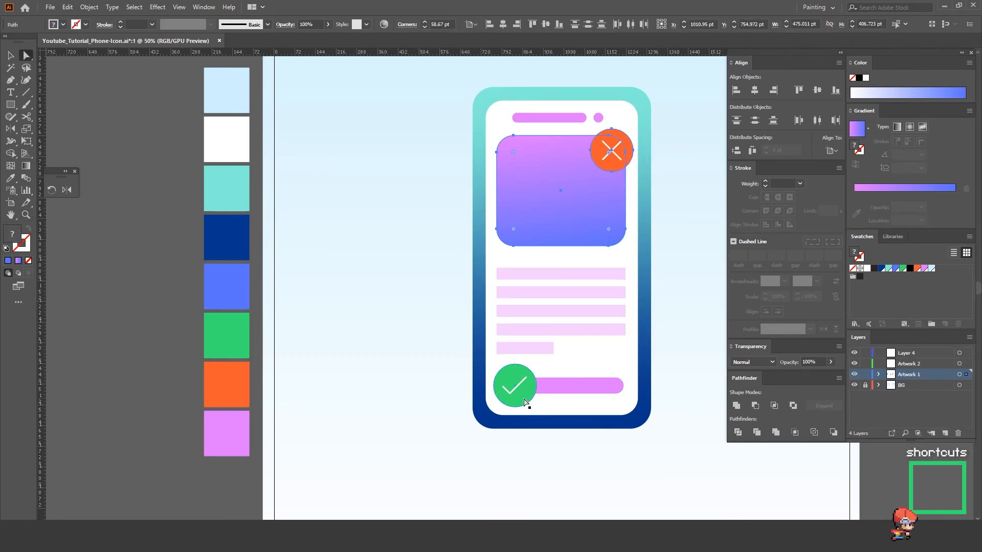
{"action": "left_click", "coordinate": [583, 387], "text": "shift"}
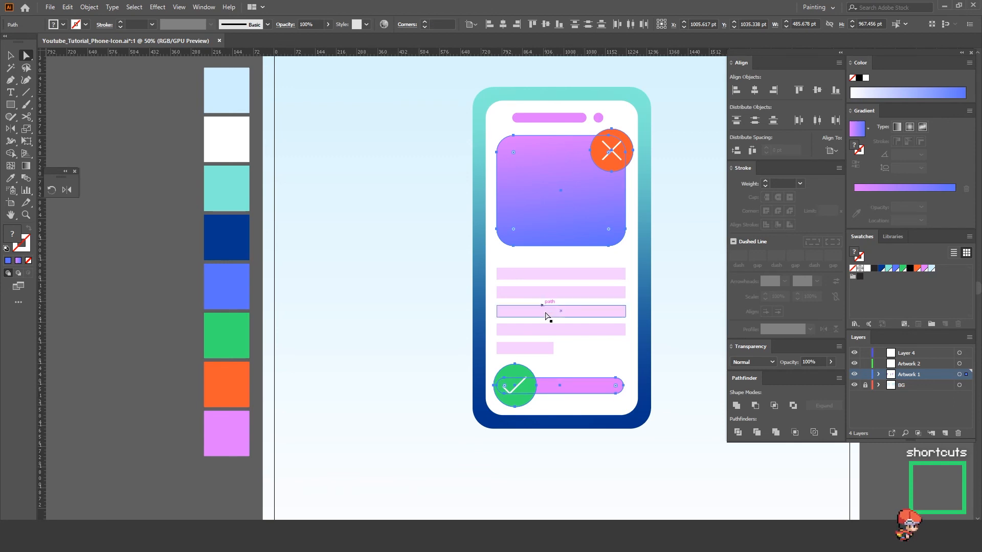
{"action": "left_click", "coordinate": [158, 7]}
{"action": "mouse_move", "coordinate": [221, 126]}
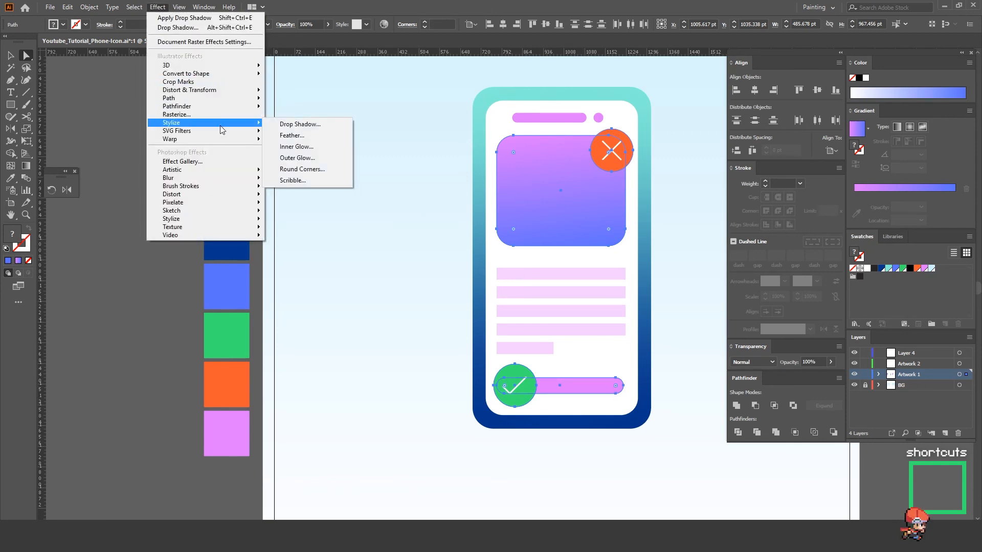
{"action": "left_click", "coordinate": [289, 124]}
Step: Preview and apply the drop shadow with Multiply mode, 35% opacity, 7 pt X and Y offsets and a 12 pt blur
{"action": "left_click_drag", "start_coordinate": [697, 158], "coordinate": [366, 169]}
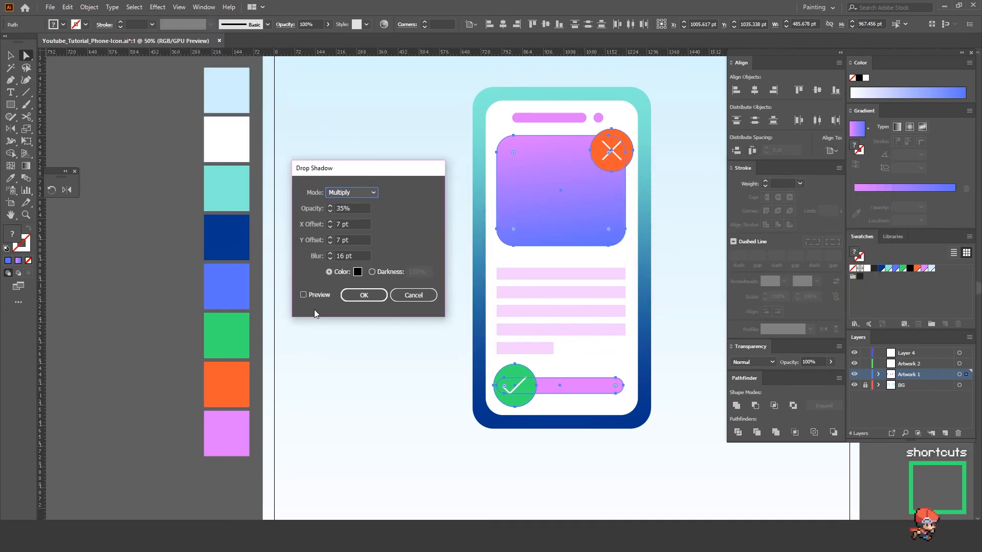
{"action": "left_click", "coordinate": [304, 295]}
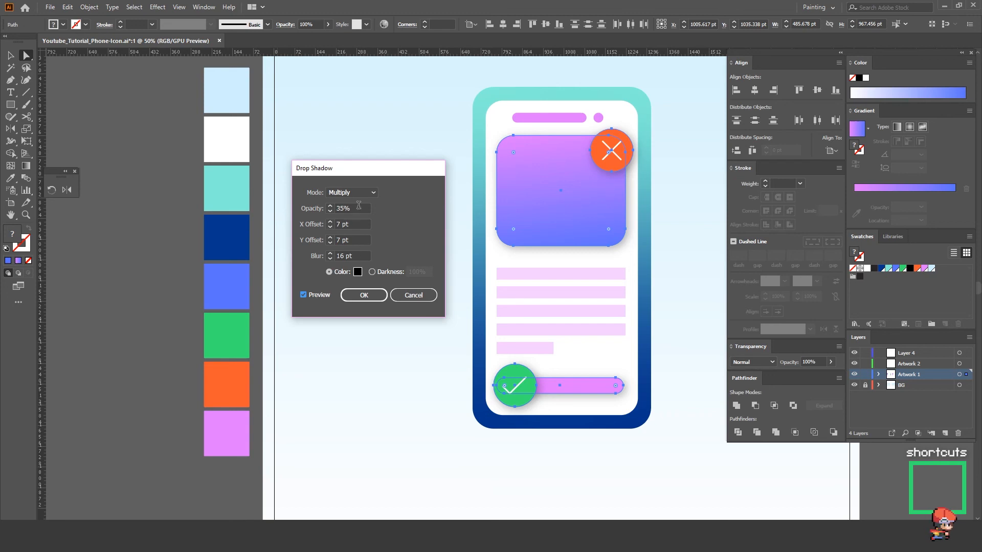
{"action": "left_click", "coordinate": [328, 260]}
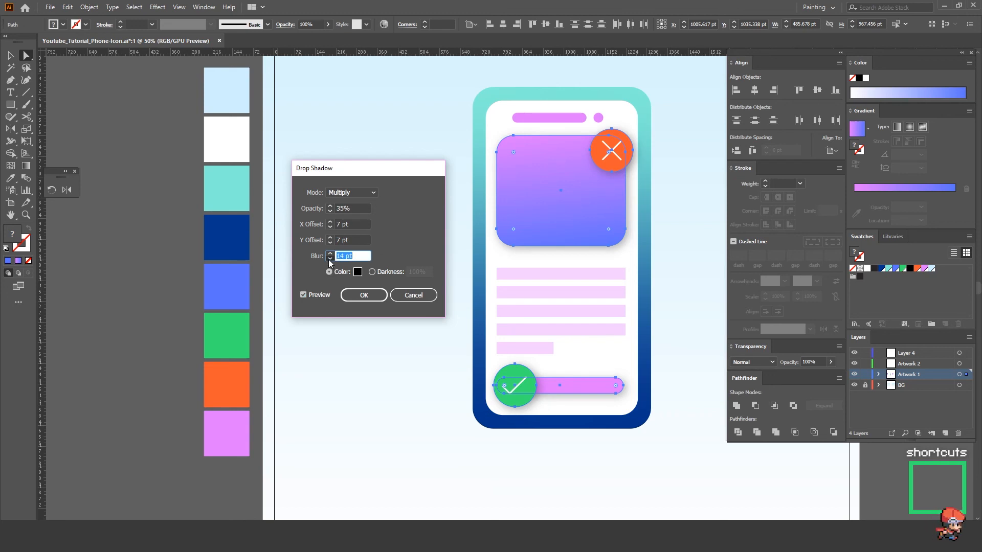
{"action": "left_click", "coordinate": [328, 259]}
{"action": "left_click", "coordinate": [328, 259]}
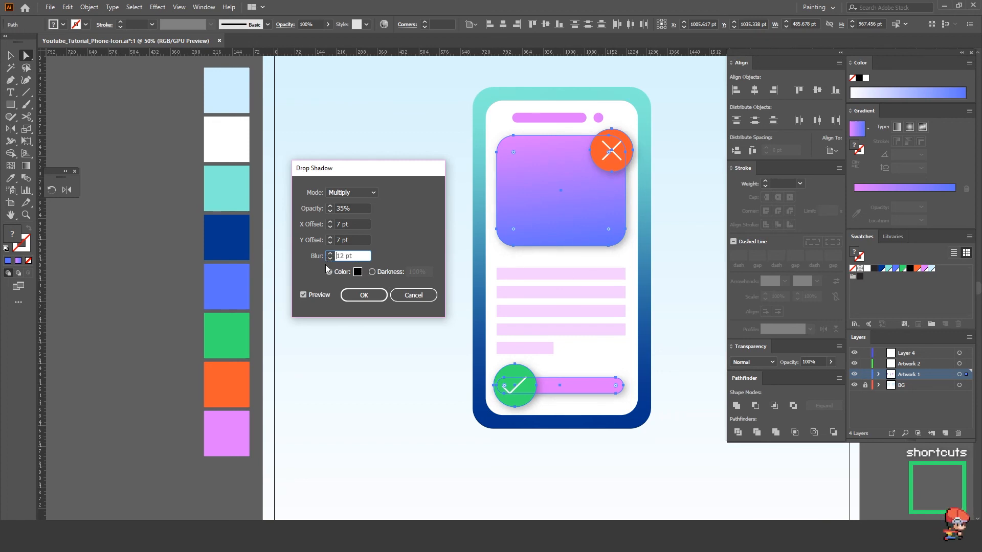
{"action": "left_click", "coordinate": [367, 296]}
{"action": "left_click", "coordinate": [710, 231]}
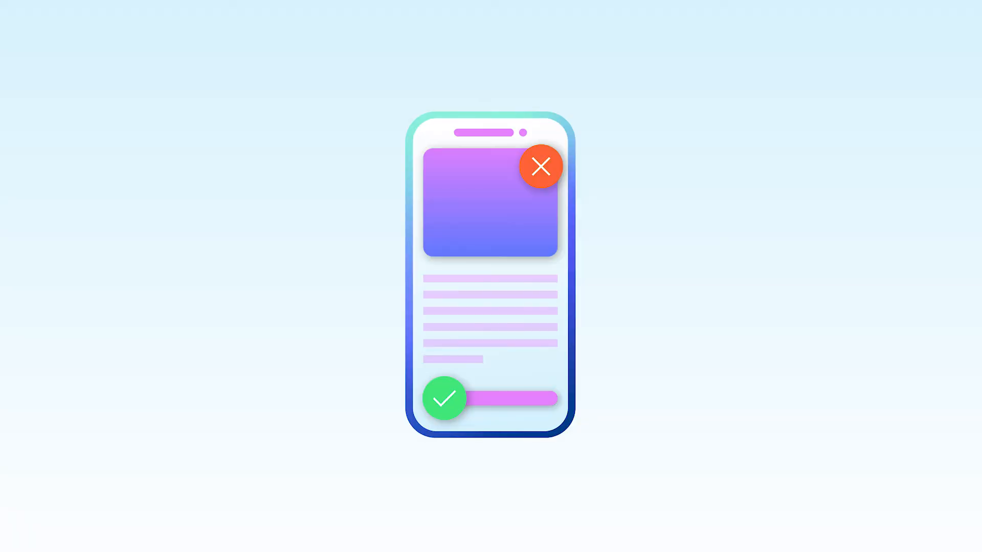